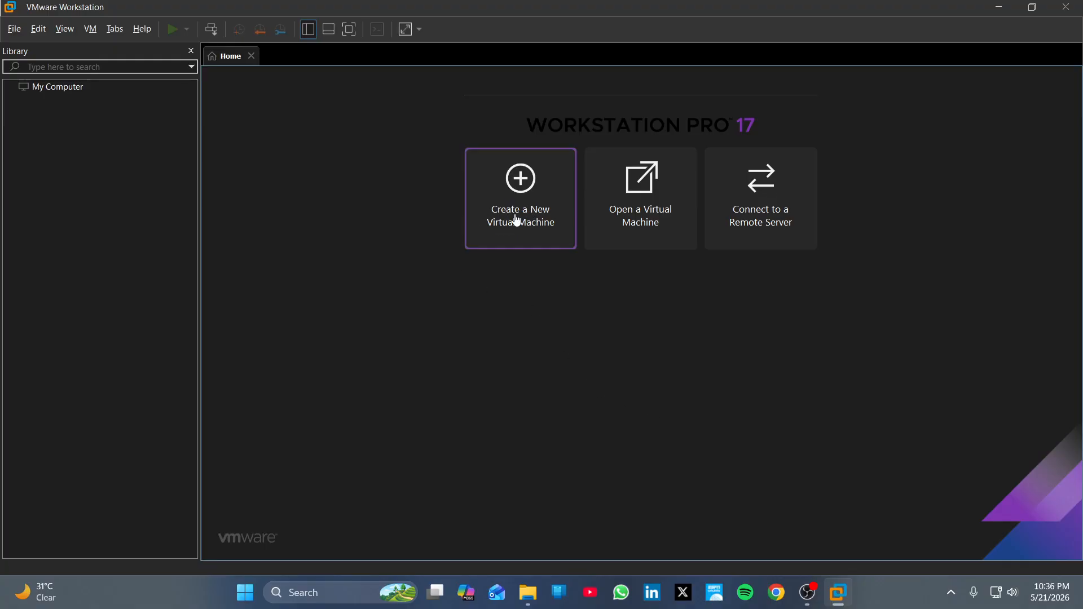
Step: Start a Typical new virtual machine using the Windows Server 2019 17763 ISO from drive U:
click(517, 220)
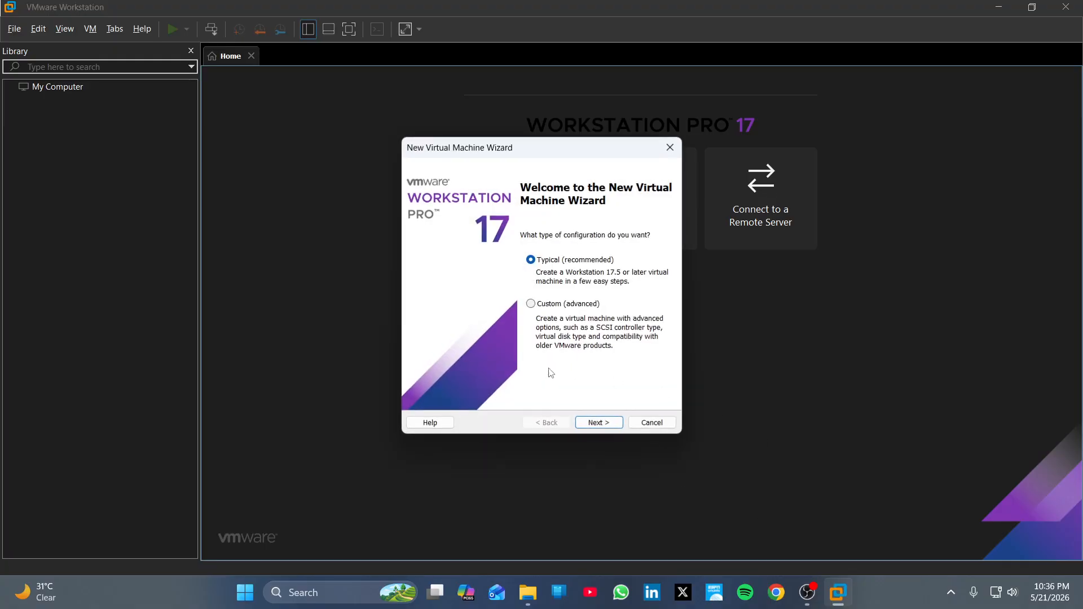
click(602, 425)
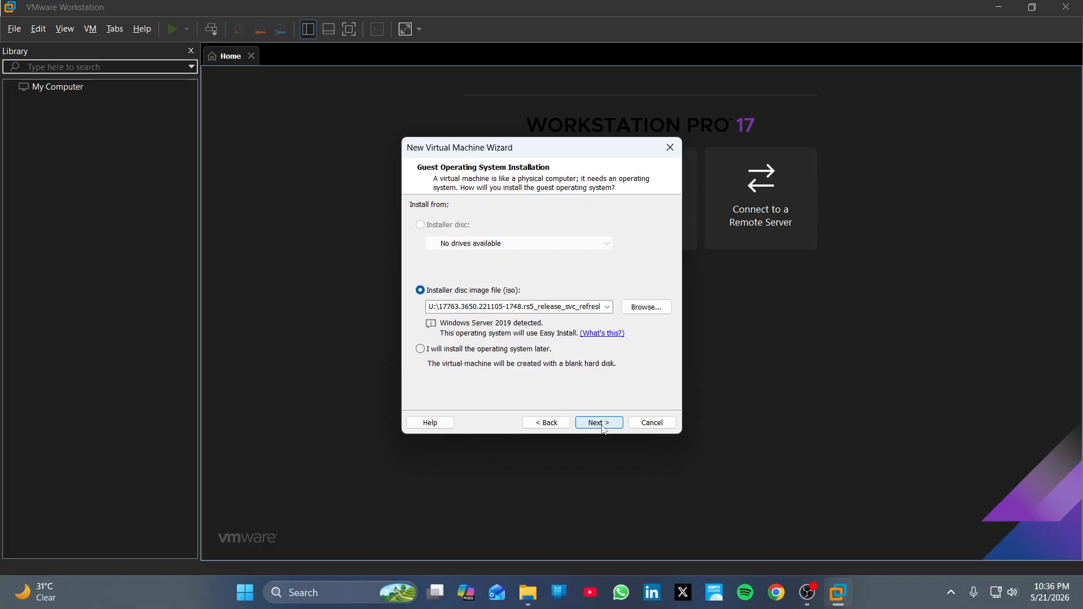
click(654, 310)
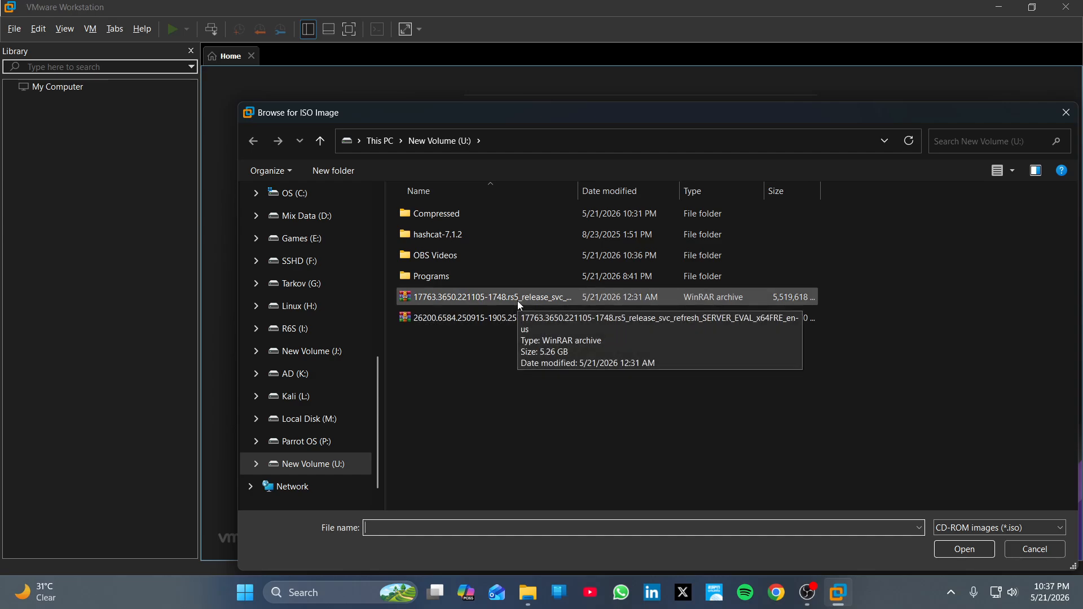
click(517, 300)
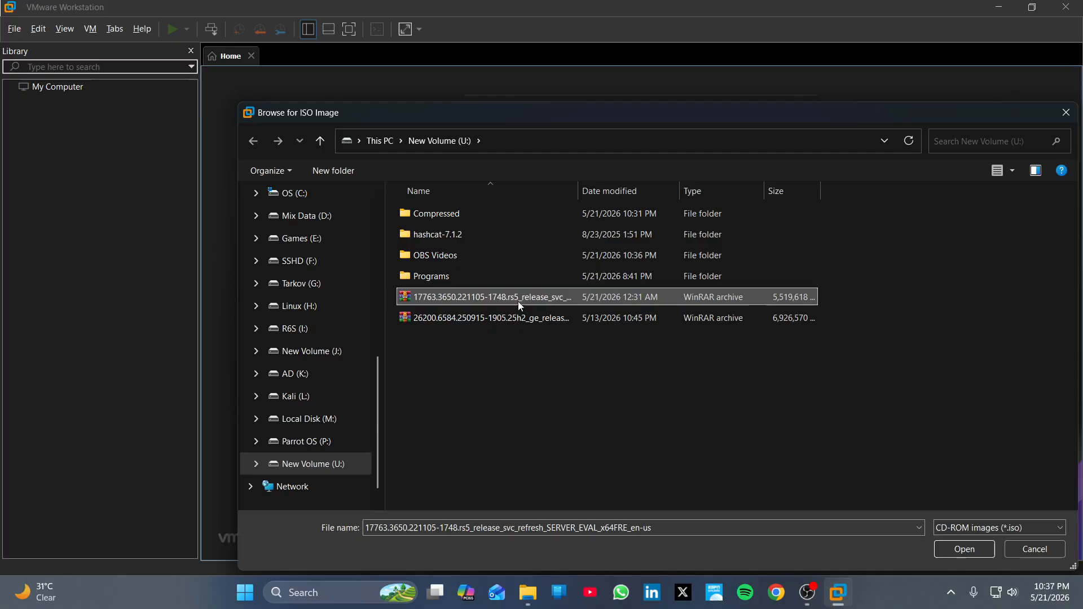
click(976, 549)
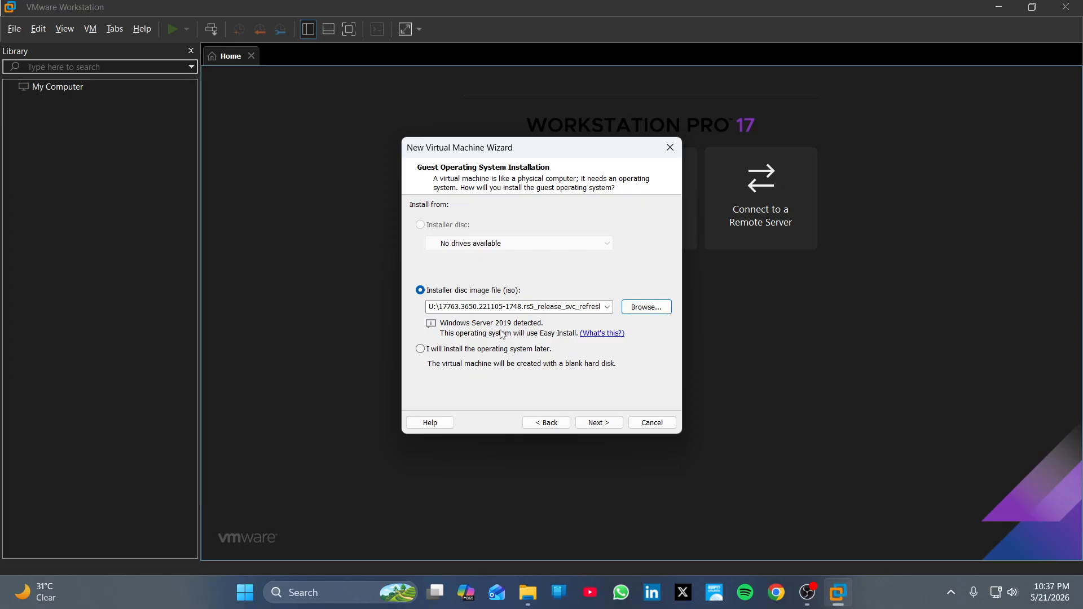
Step: Set Easy Install to Windows Server Standard Core and proceed without a product key
click(594, 423)
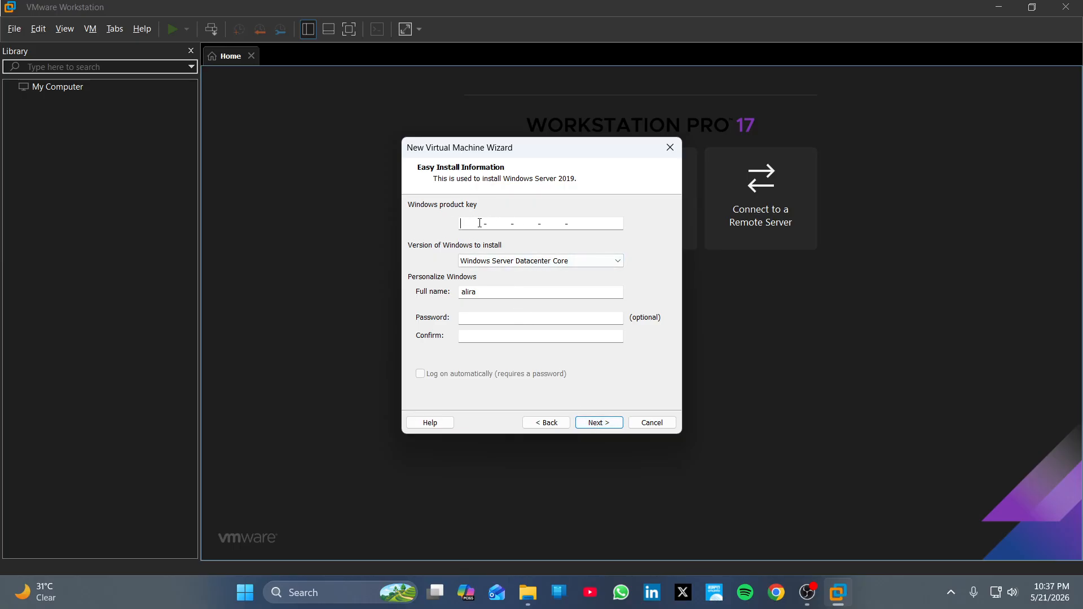
click(500, 293)
click(526, 260)
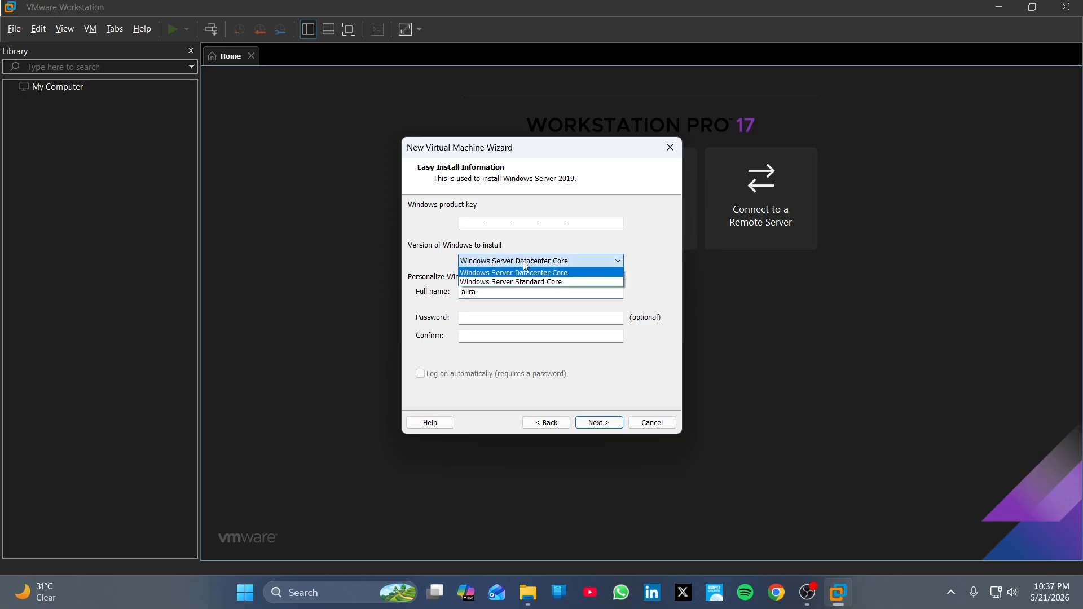
click(536, 285)
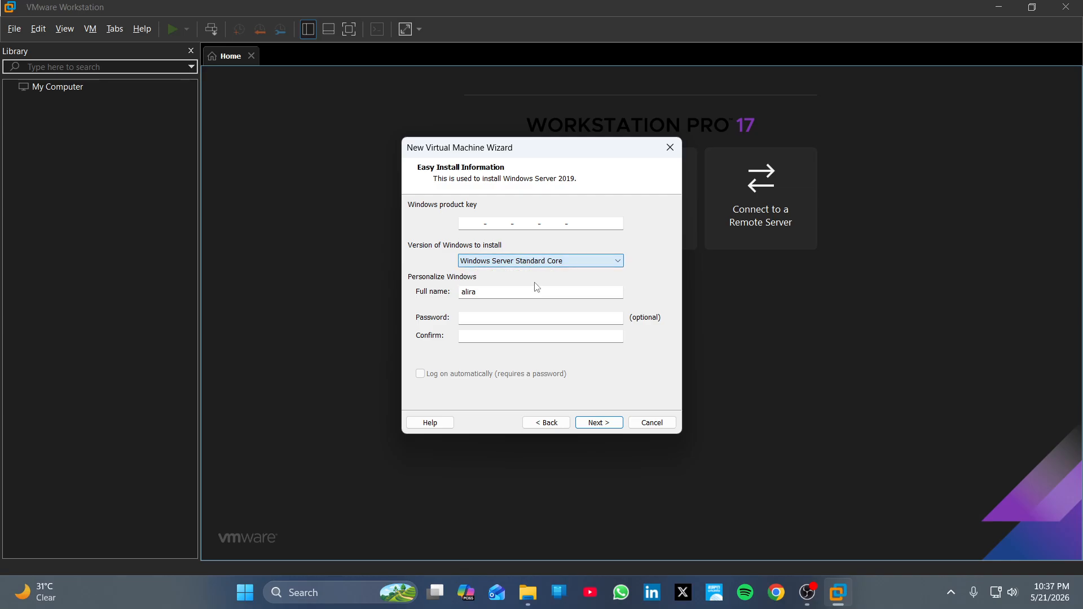
click(597, 424)
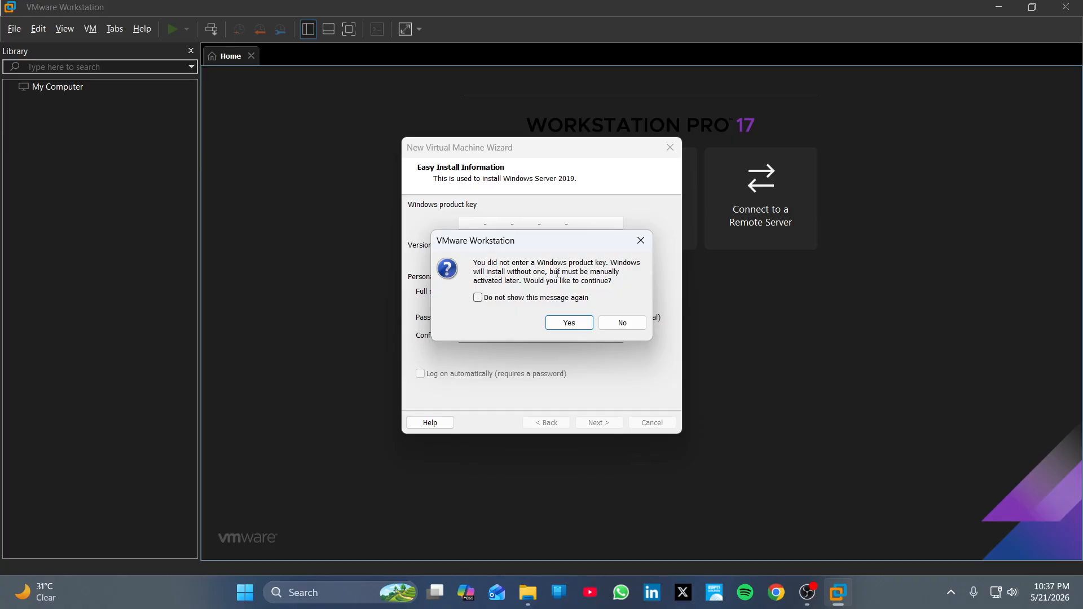
click(571, 323)
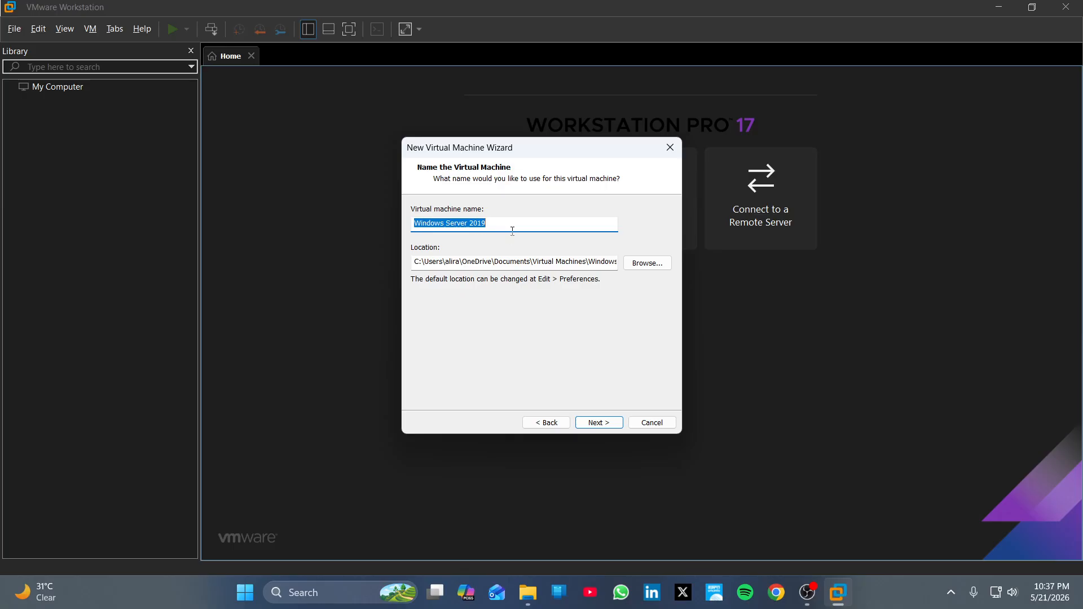
Step: Name the machine VIGILANTE-DC and store it in the K:\VIGILANTE-DC folder
text(VIG)
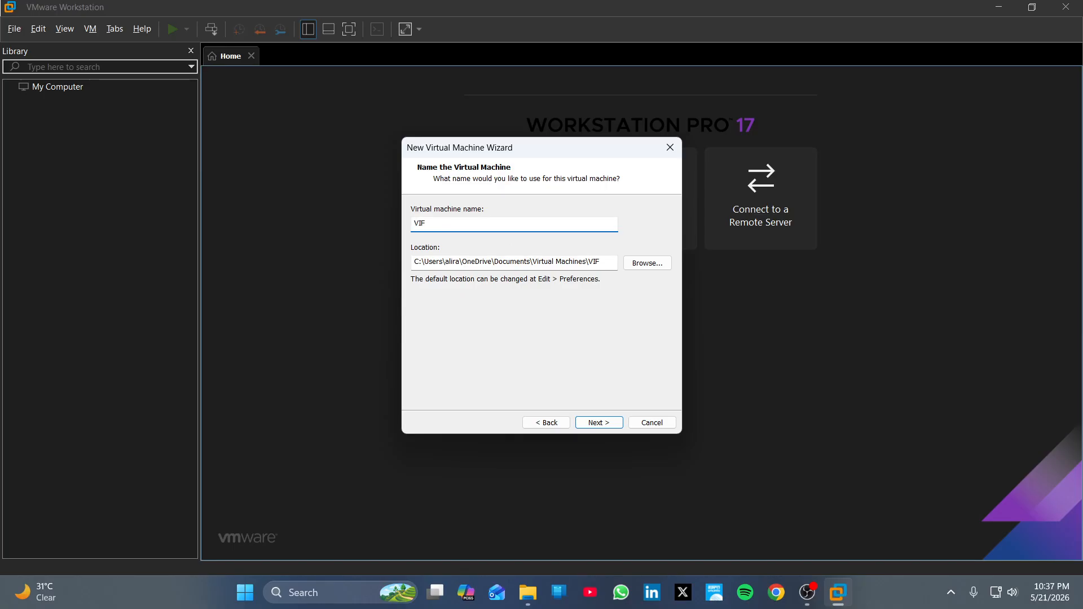
text(ILANTE-DC)
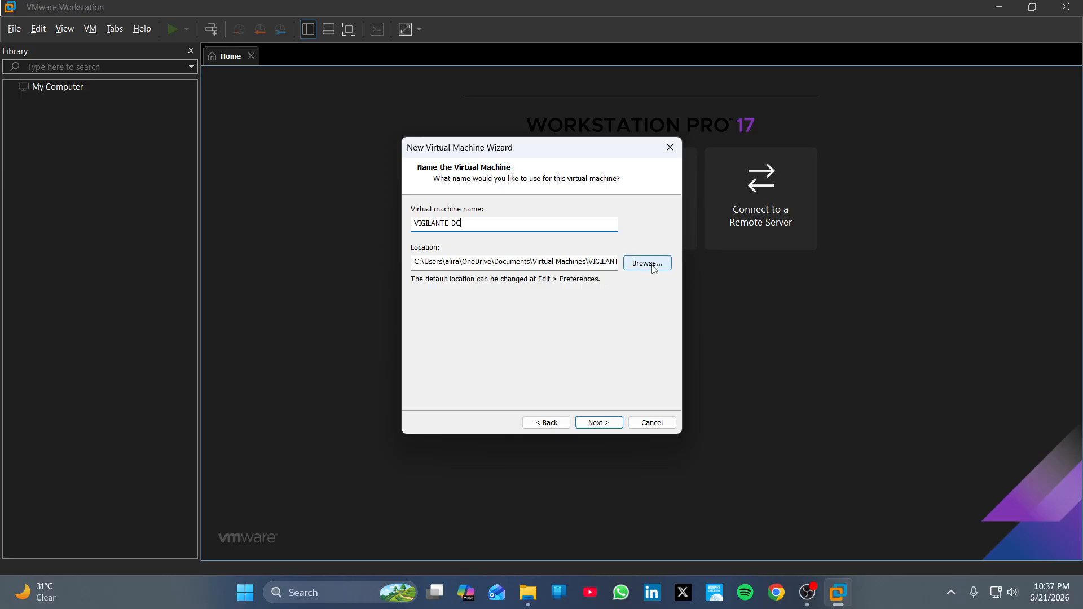
click(653, 268)
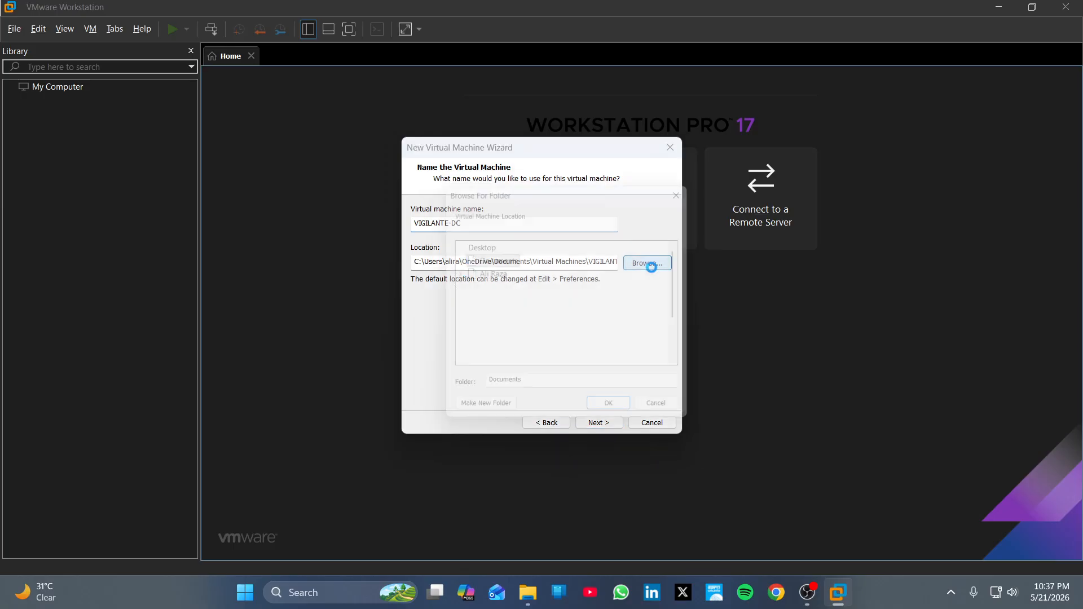
scroll(571, 300, down, 1)
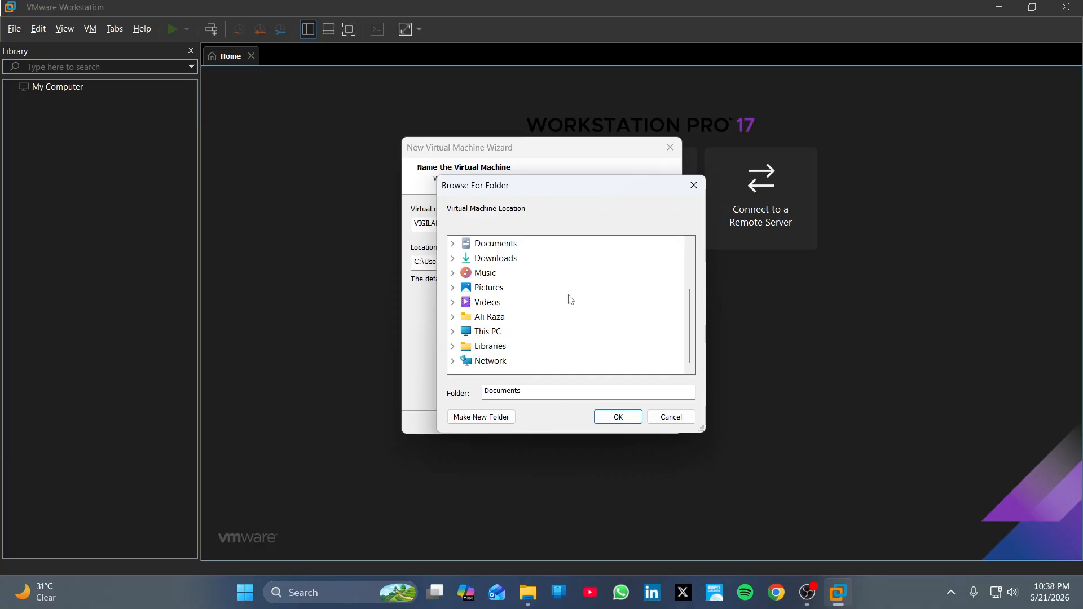
double_click(487, 331)
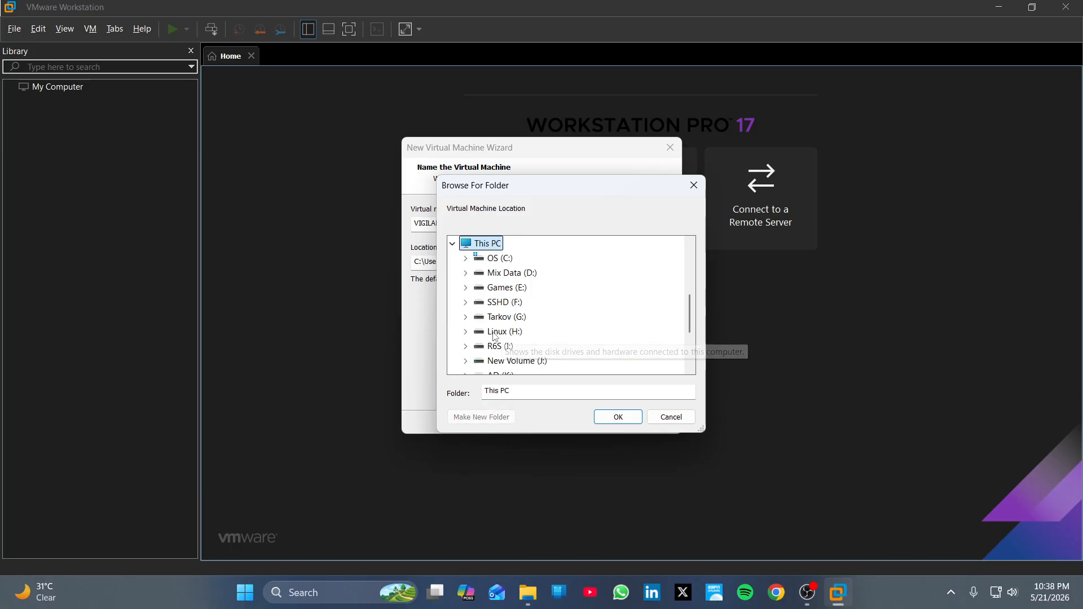
scroll(513, 339, down, 1)
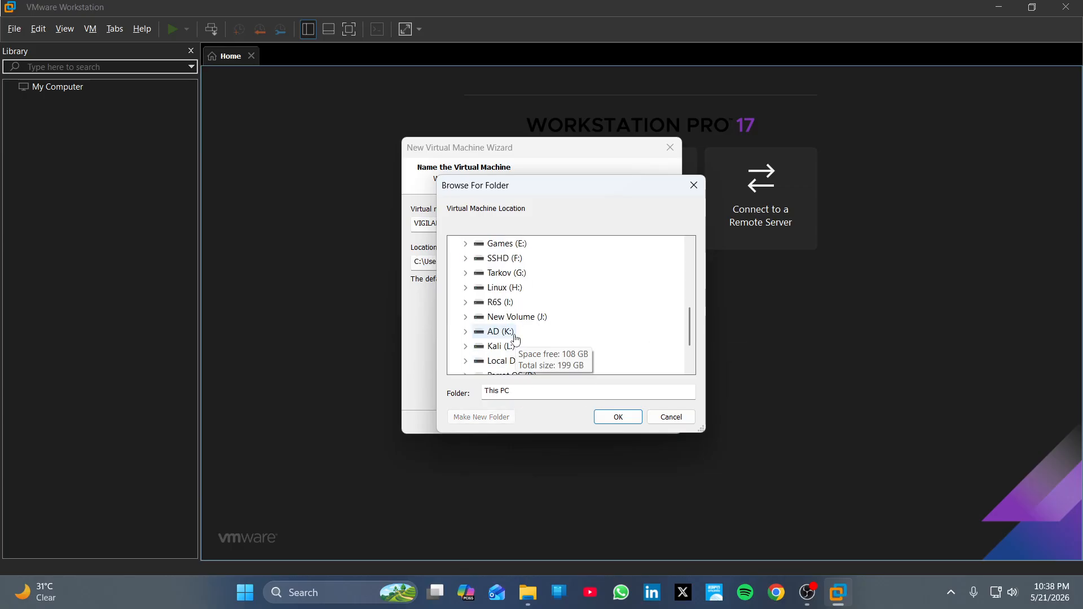
double_click(512, 333)
scroll(595, 363, down, 2)
scroll(542, 357, up, 3)
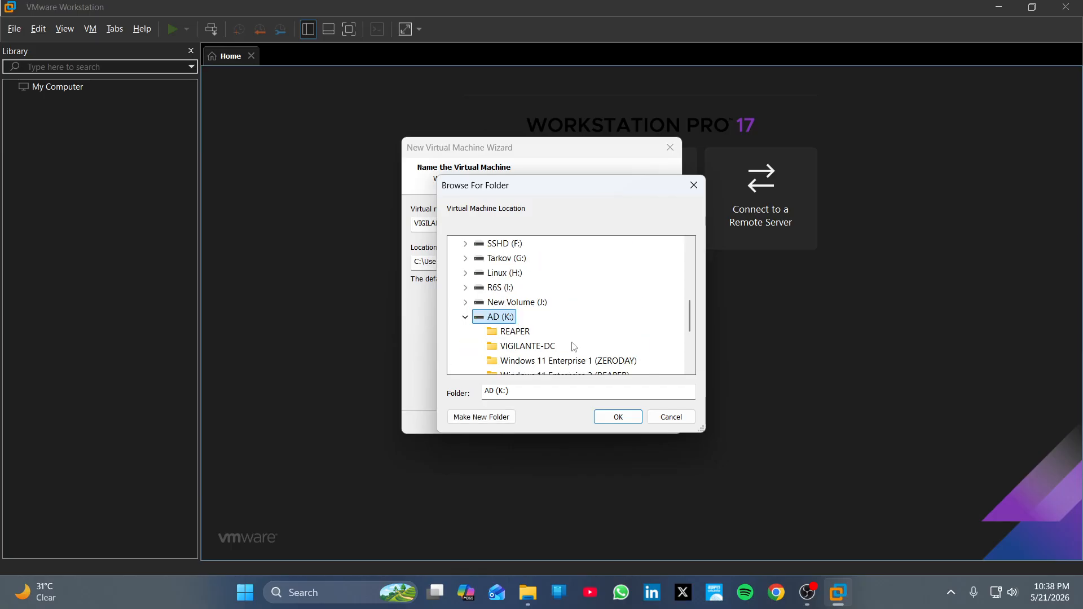
click(526, 346)
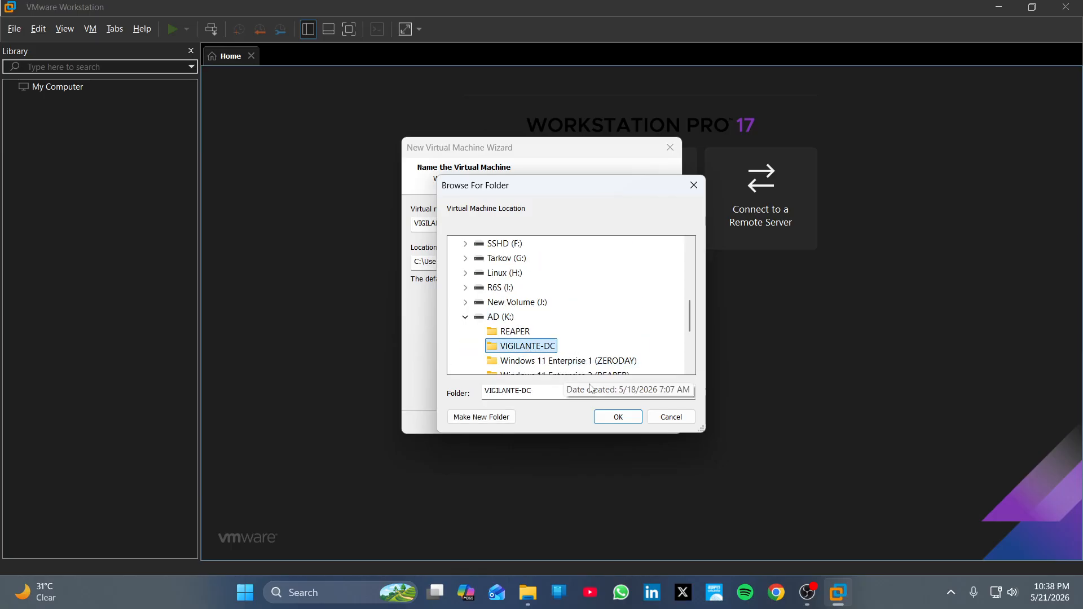
click(621, 417)
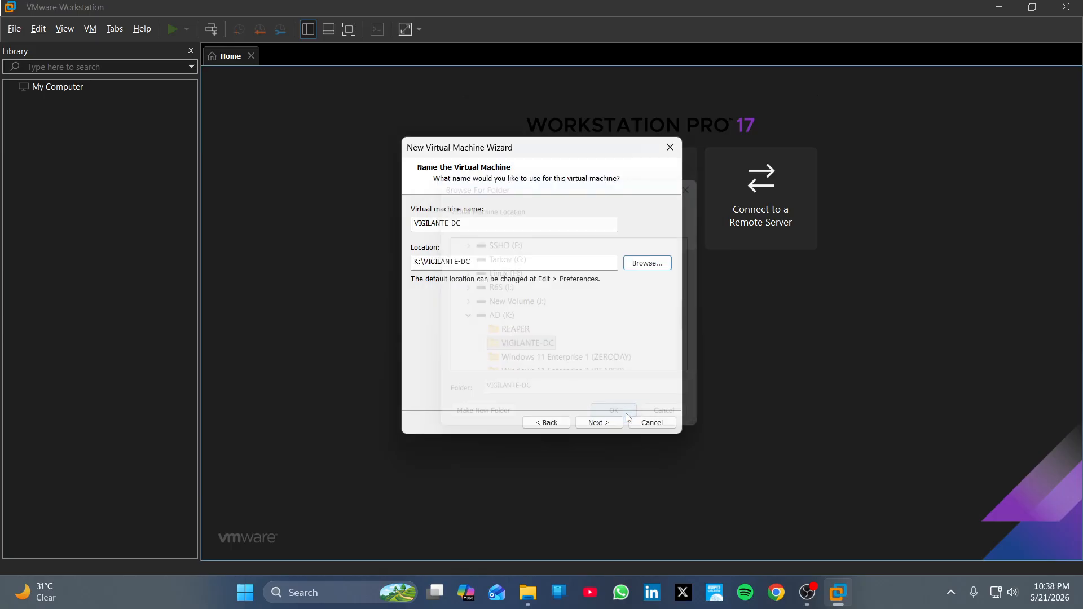
click(598, 423)
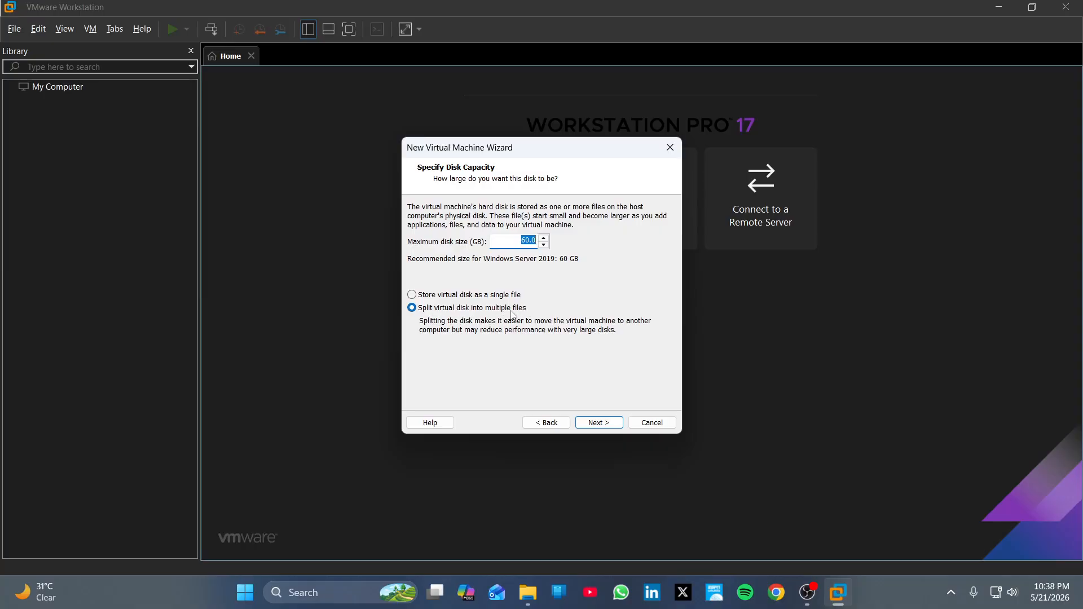
Step: Keep the 60 GB split disk and customize hardware to 4096 MB memory and 2 cores per processor
click(513, 243)
click(590, 424)
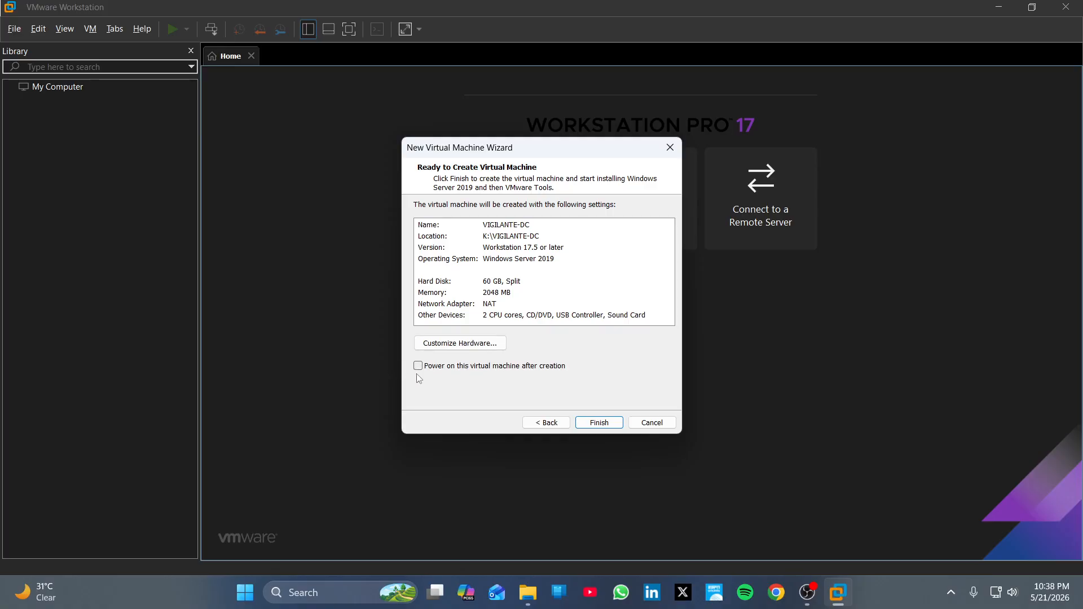
click(457, 345)
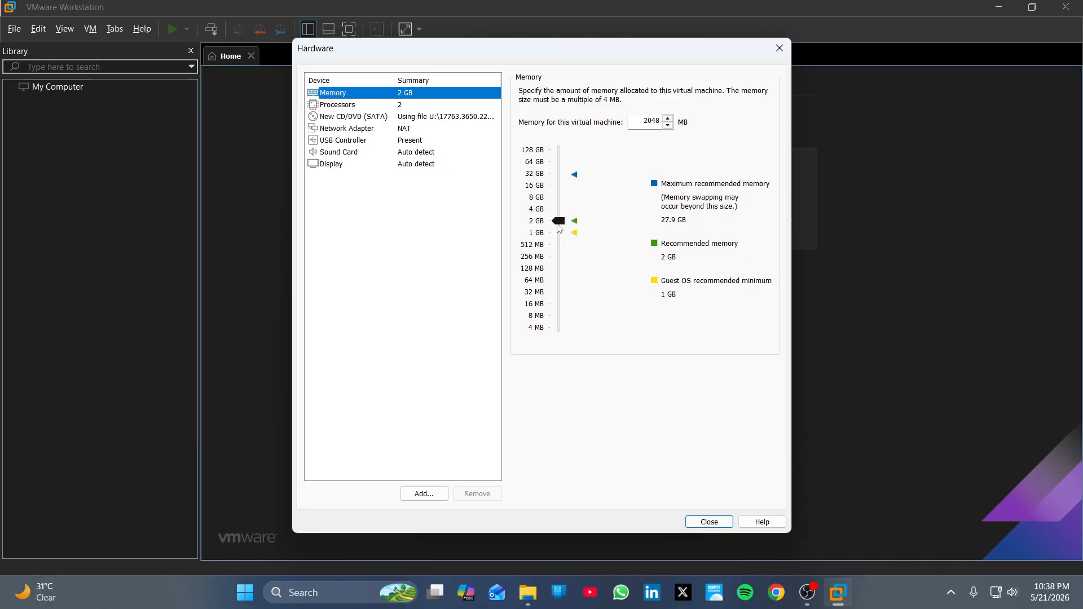
drag(558, 220, 559, 209)
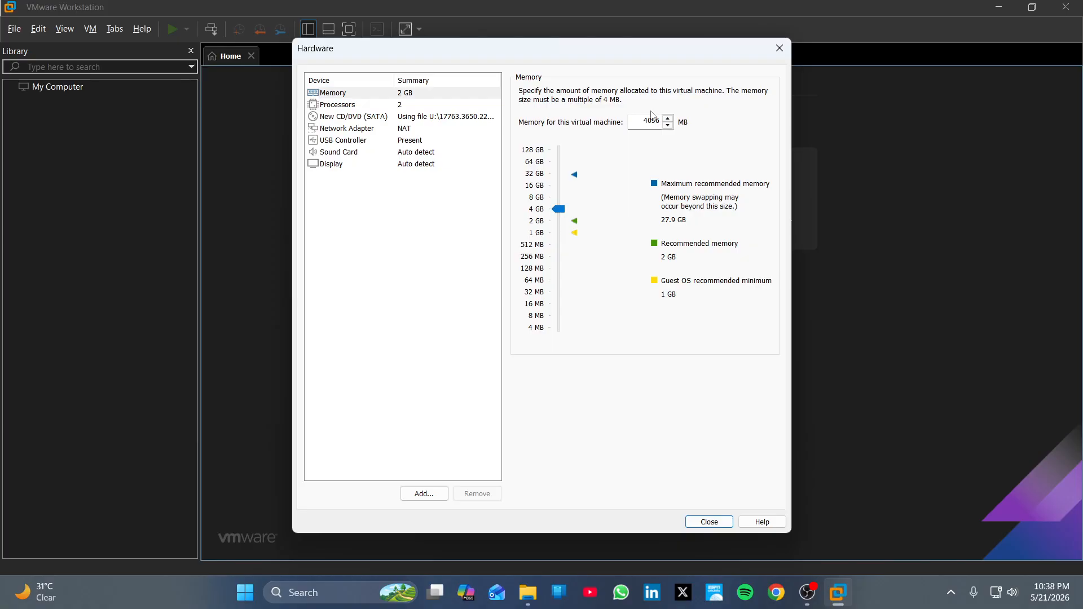
click(387, 106)
click(680, 112)
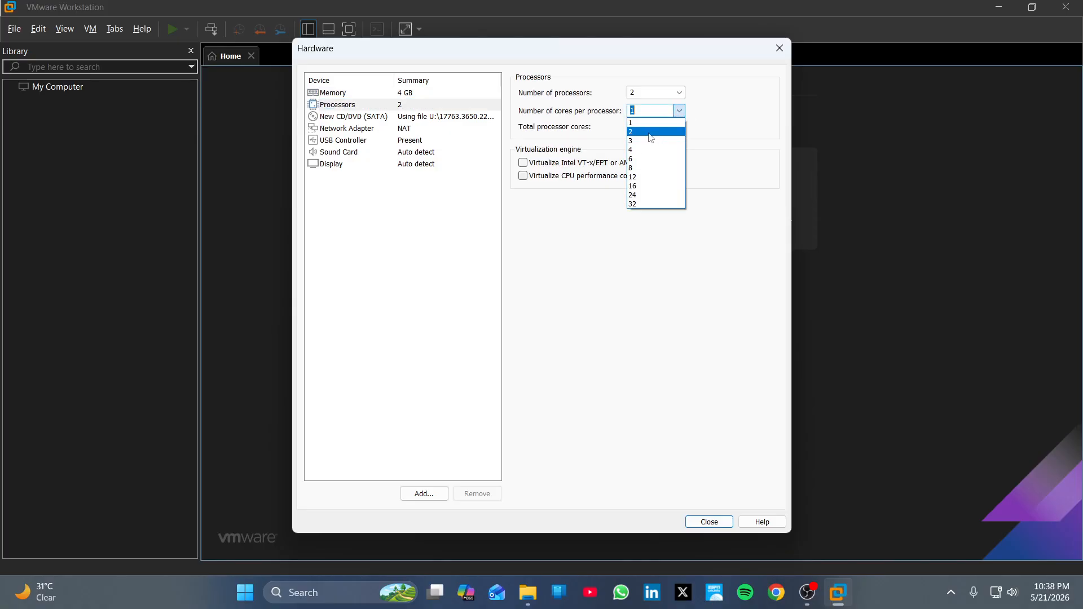
click(646, 131)
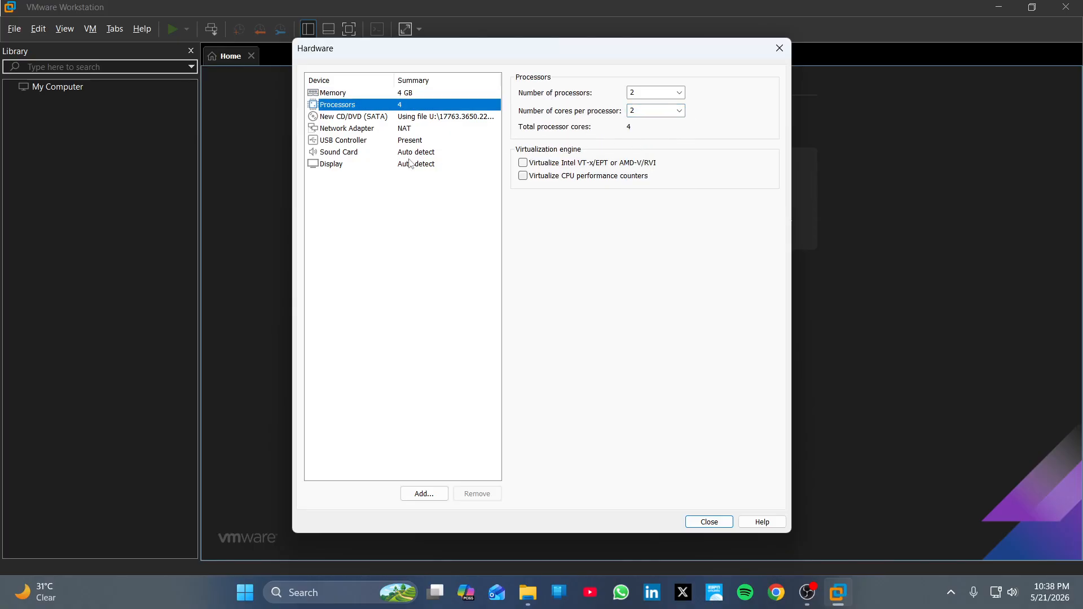
click(363, 130)
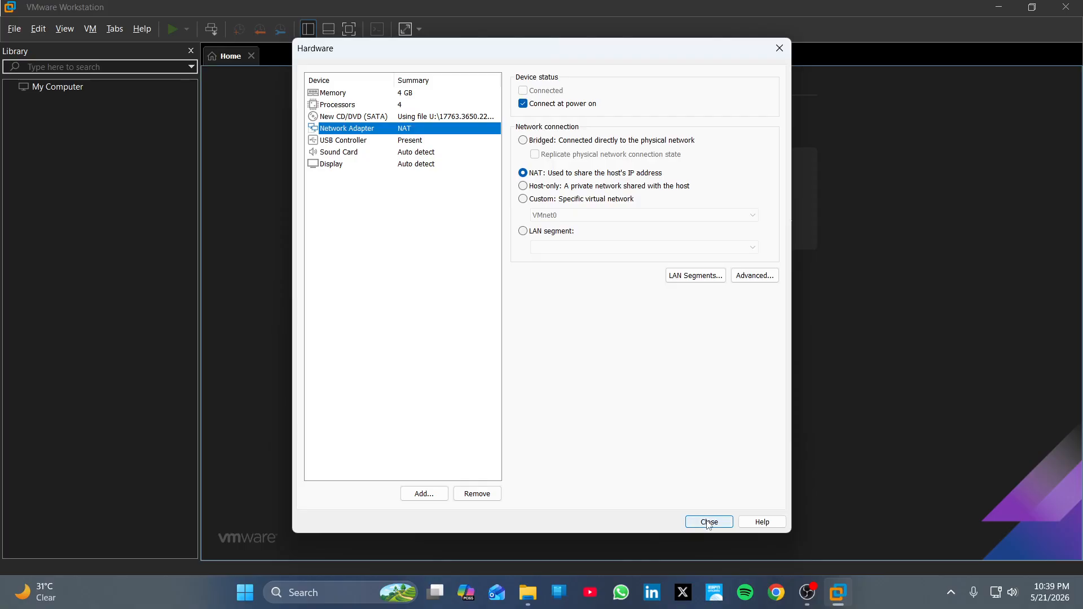
click(402, 104)
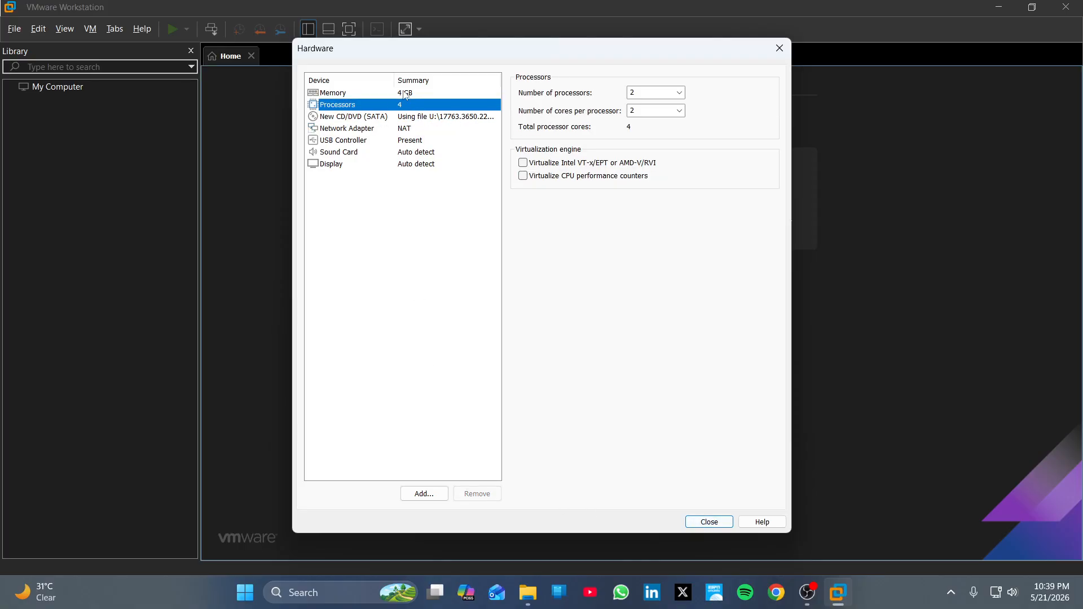
click(412, 96)
click(712, 521)
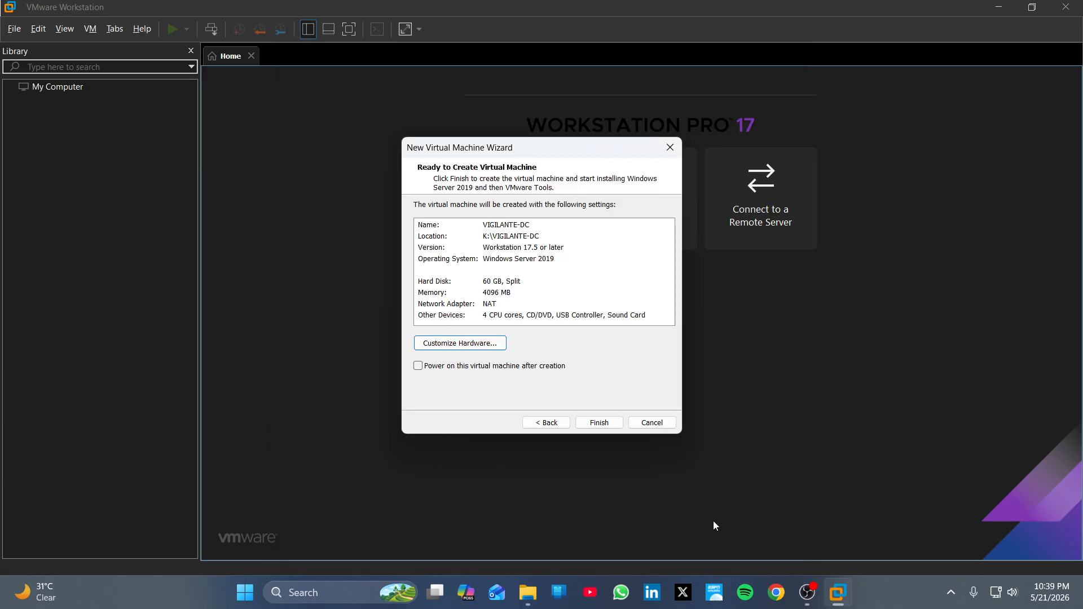
click(606, 427)
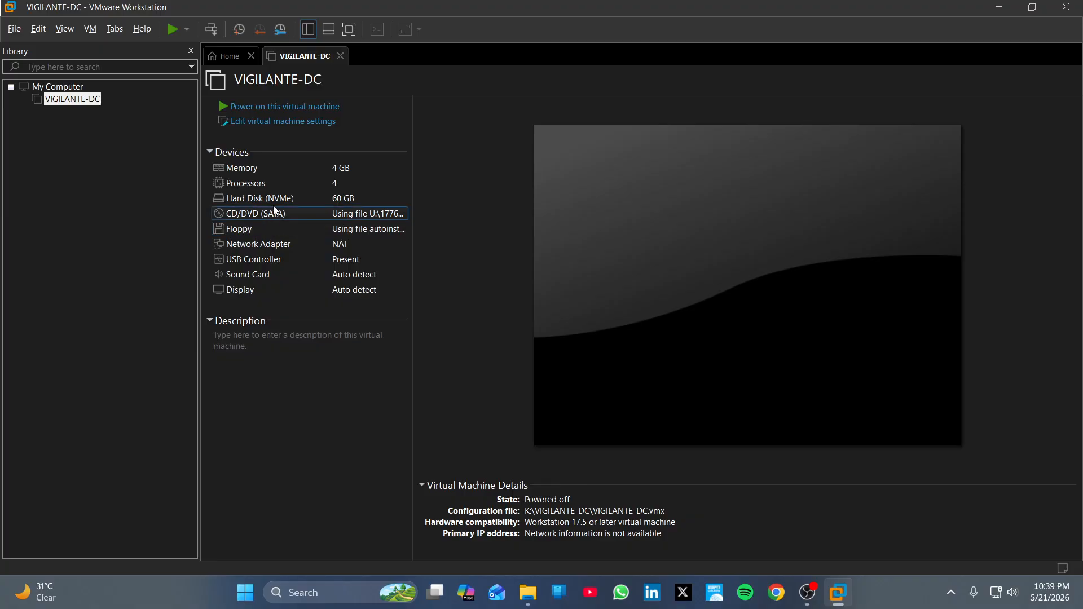
Step: Delete the Floppy device from VIGILANTE-DC's hardware settings and save the change
click(280, 124)
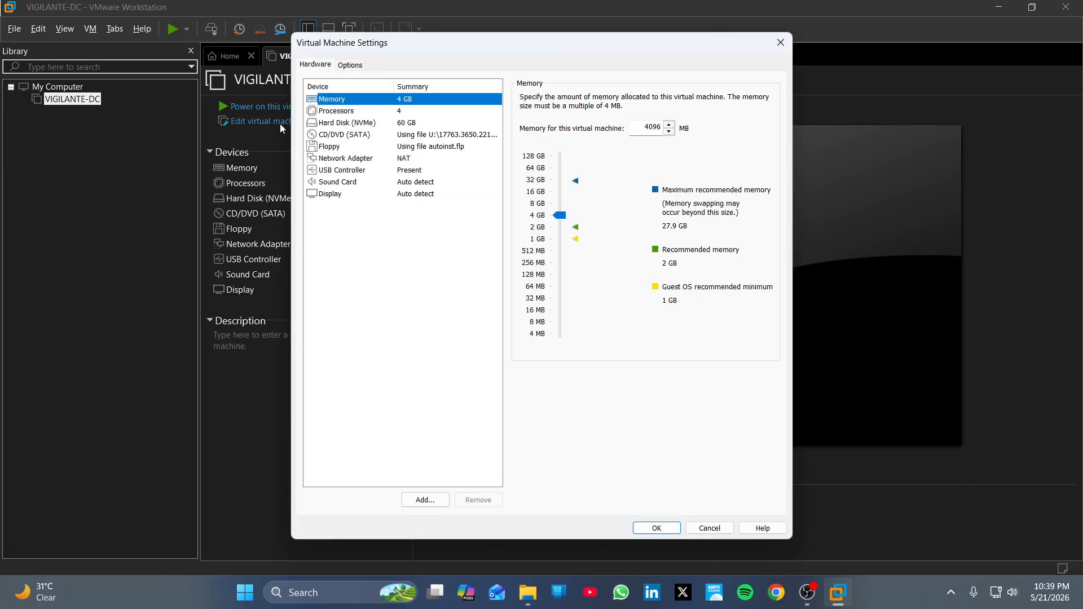
click(356, 151)
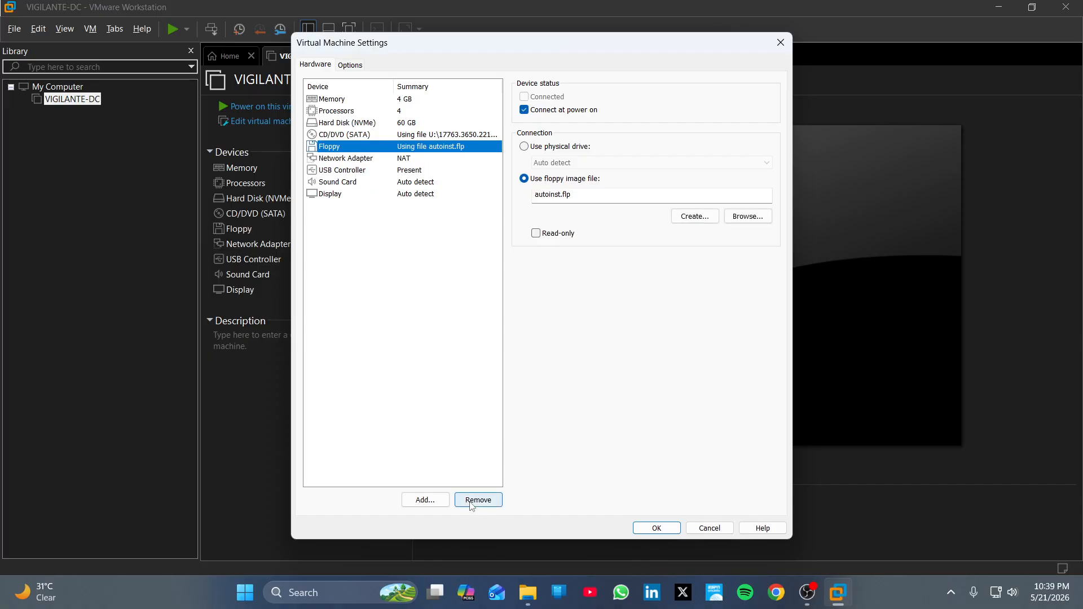
click(472, 502)
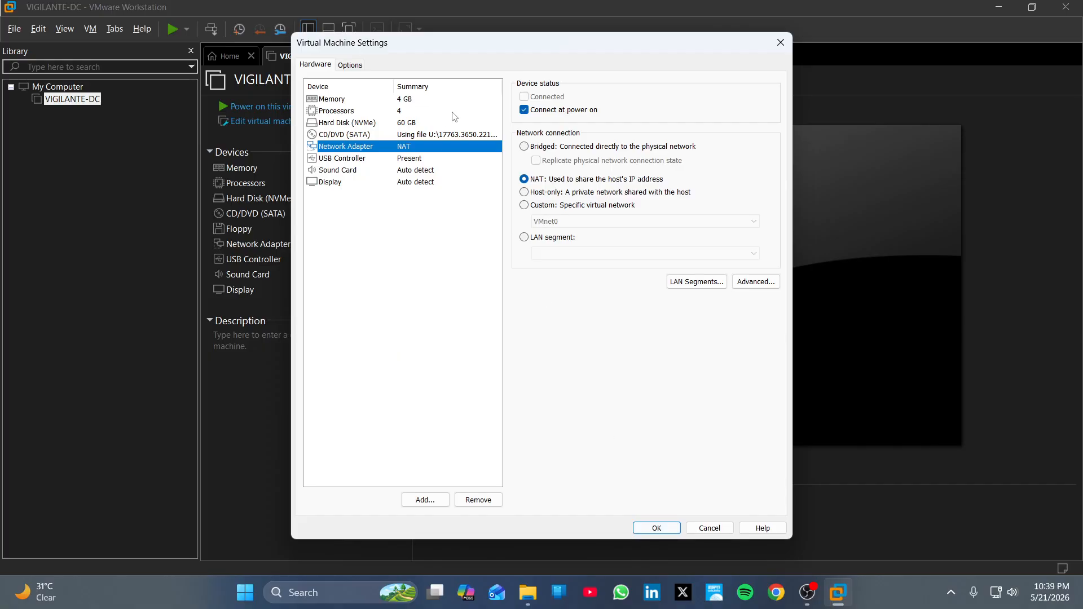
click(654, 528)
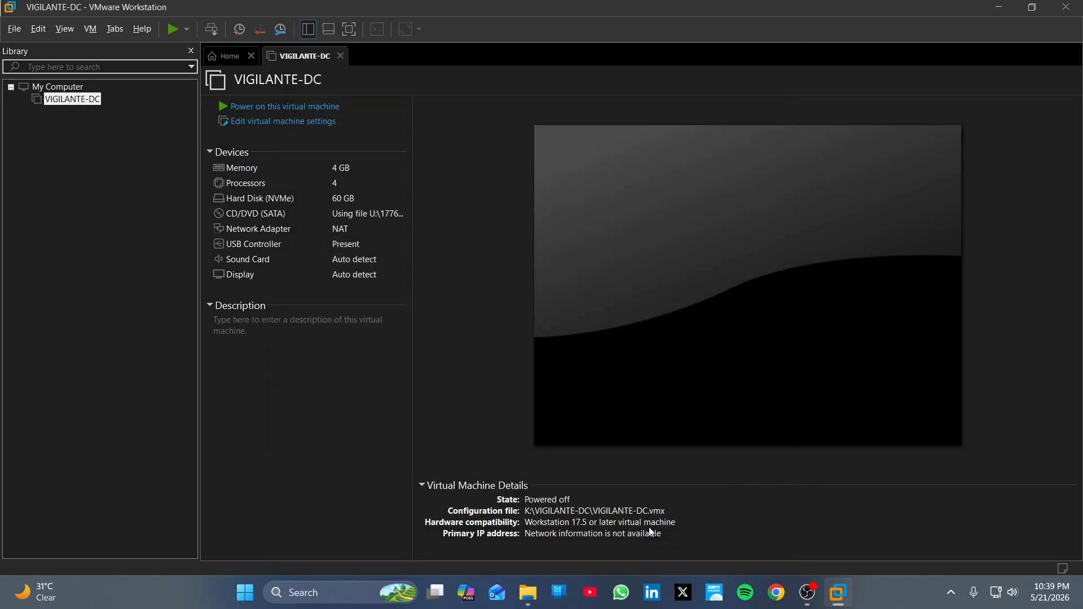
Step: Power on VIGILANTE-DC and boot it from the installation DVD into Windows Setup
click(256, 107)
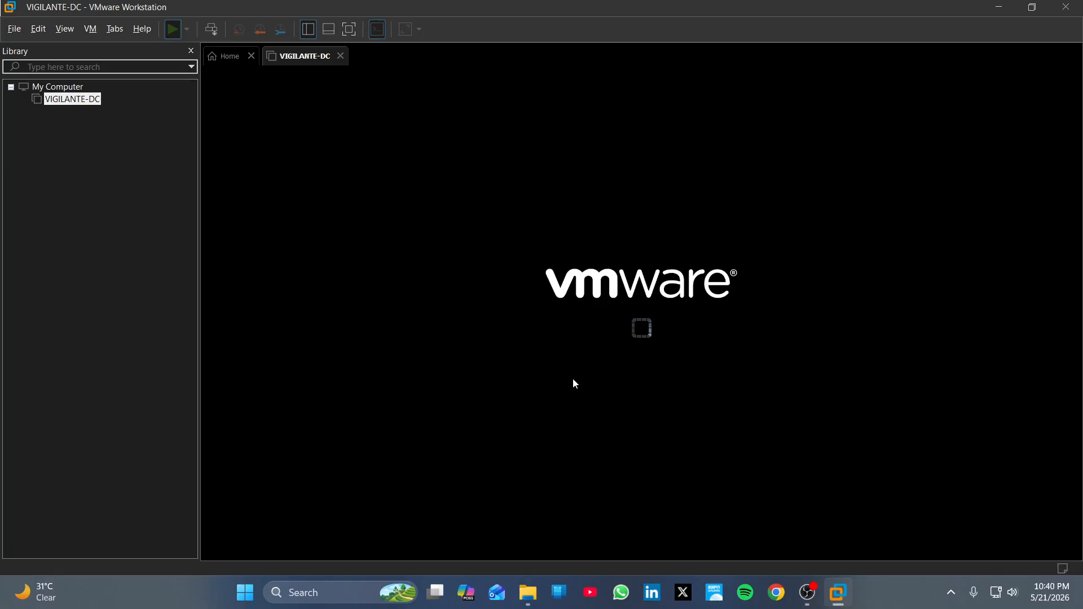
click(643, 325)
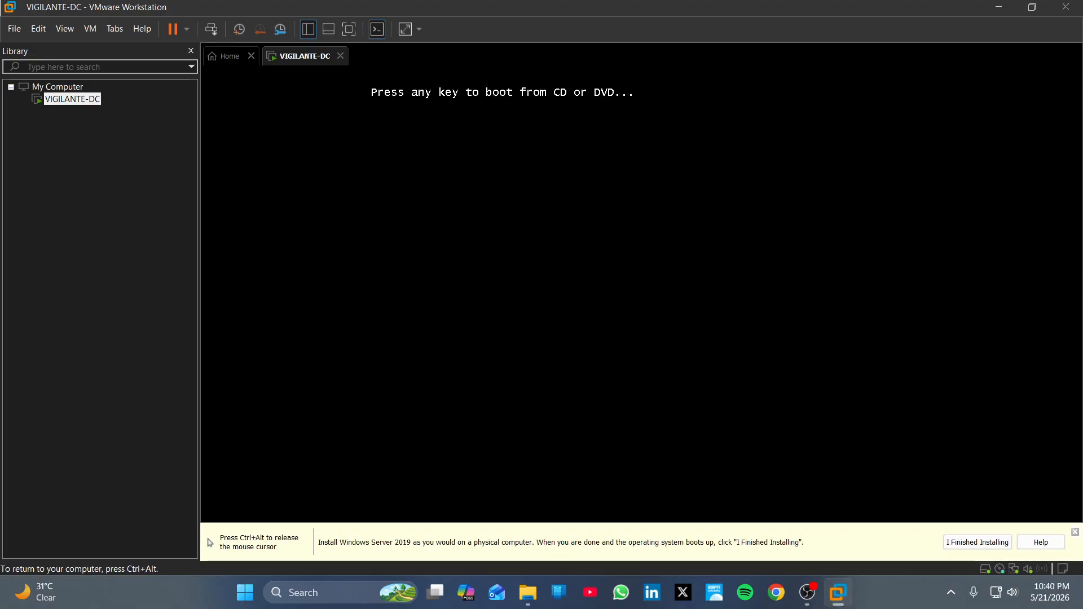
key(Return)
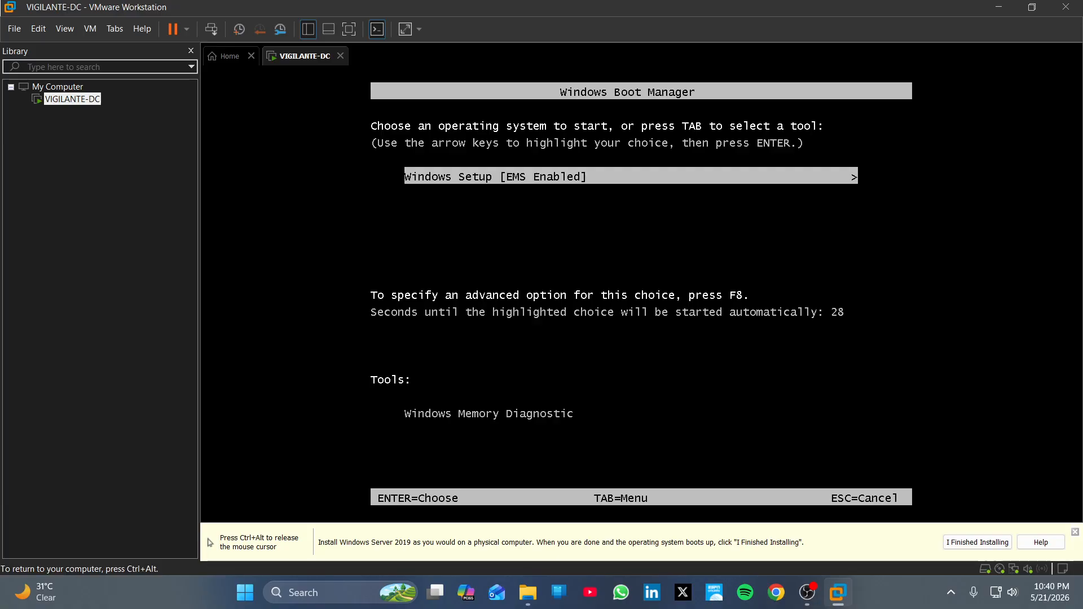
key(Return)
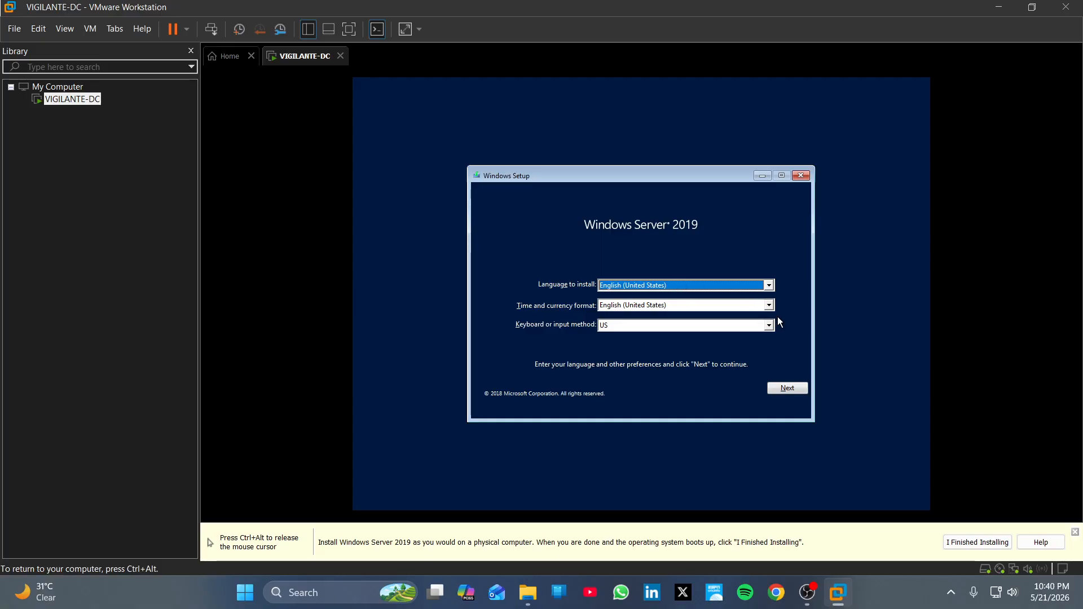
Step: Keep default language settings and install Windows Server 2019 Standard Evaluation (Desktop Experience)
click(787, 388)
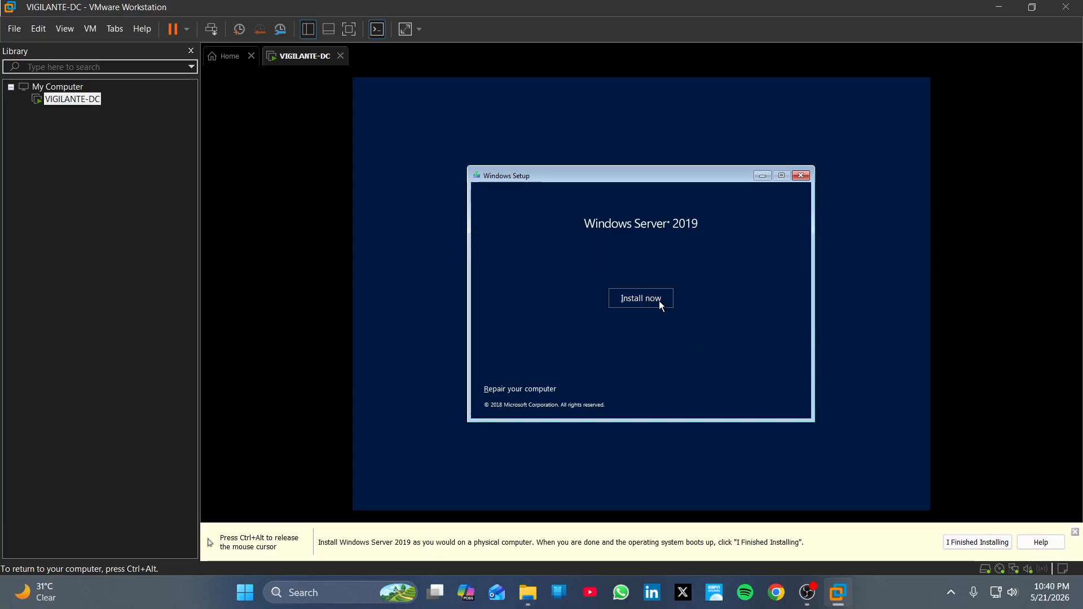
click(659, 301)
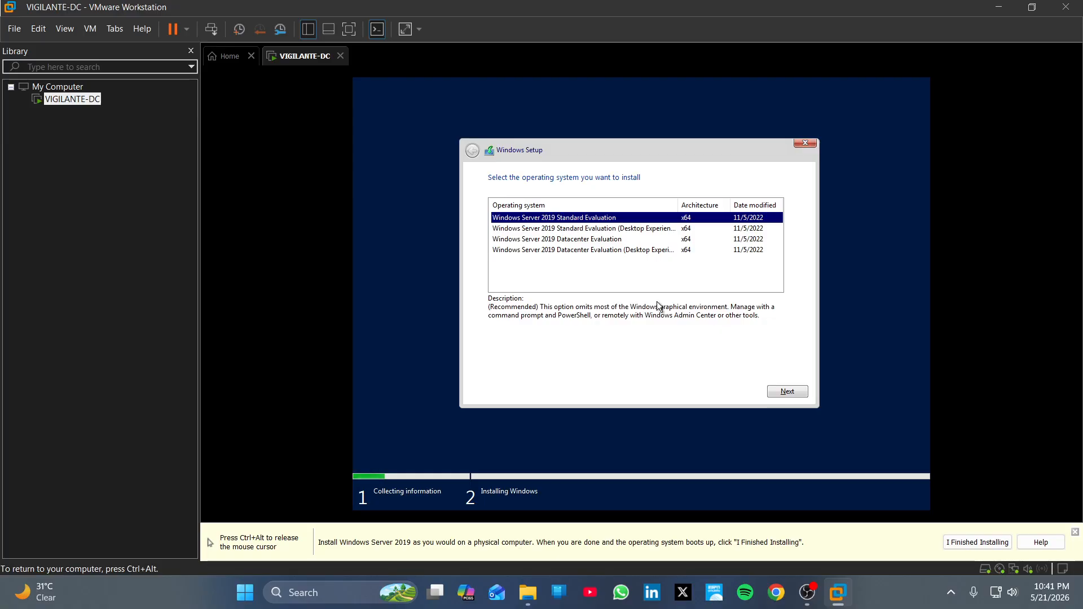
click(639, 230)
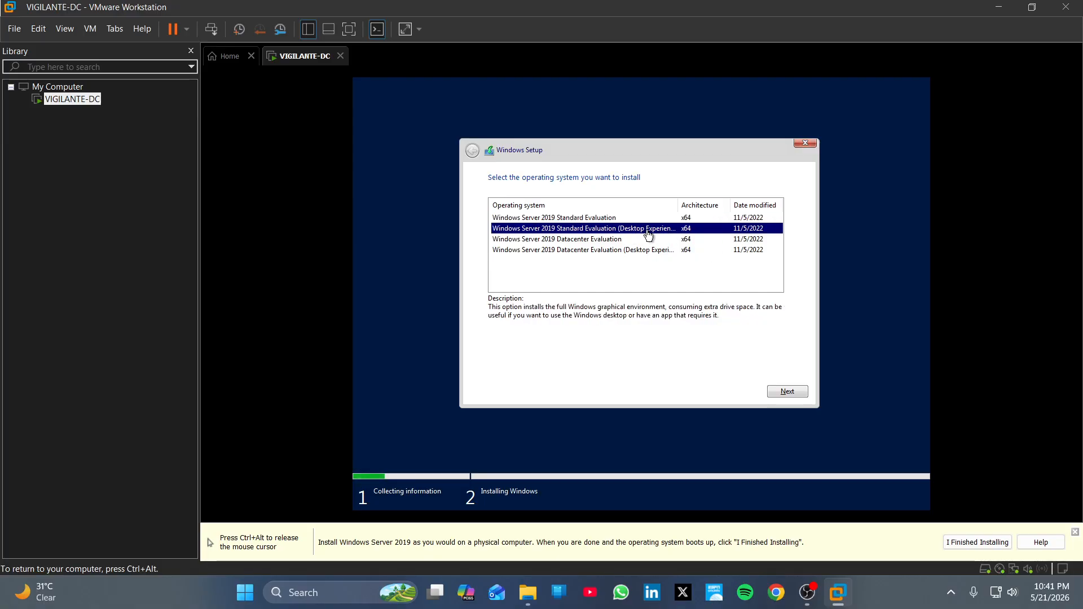
click(789, 393)
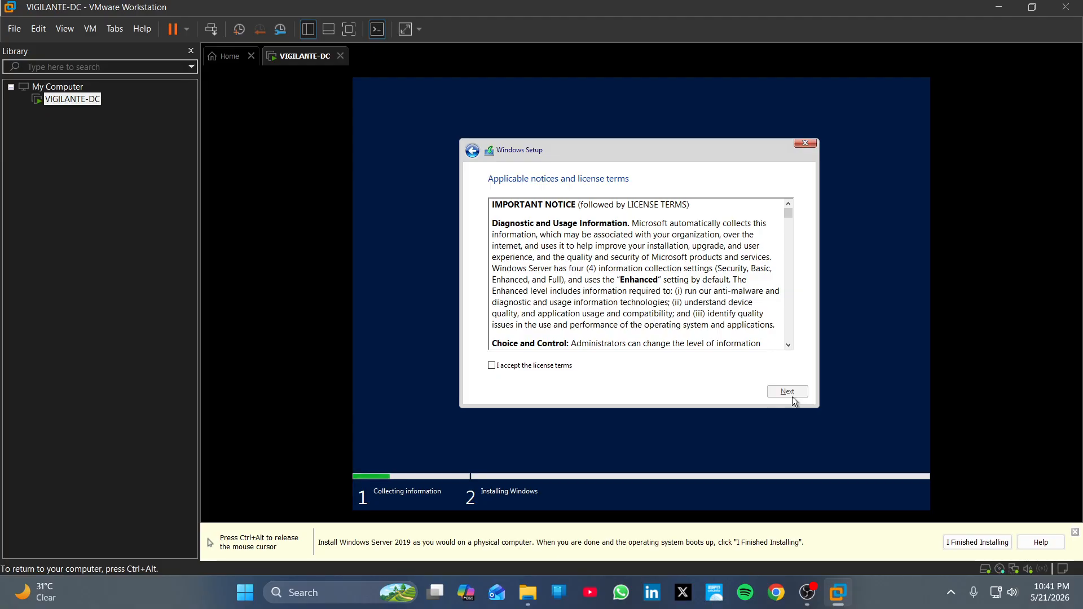
Step: Accept the license terms and pick Custom: Install Windows only (advanced)
click(545, 366)
click(774, 390)
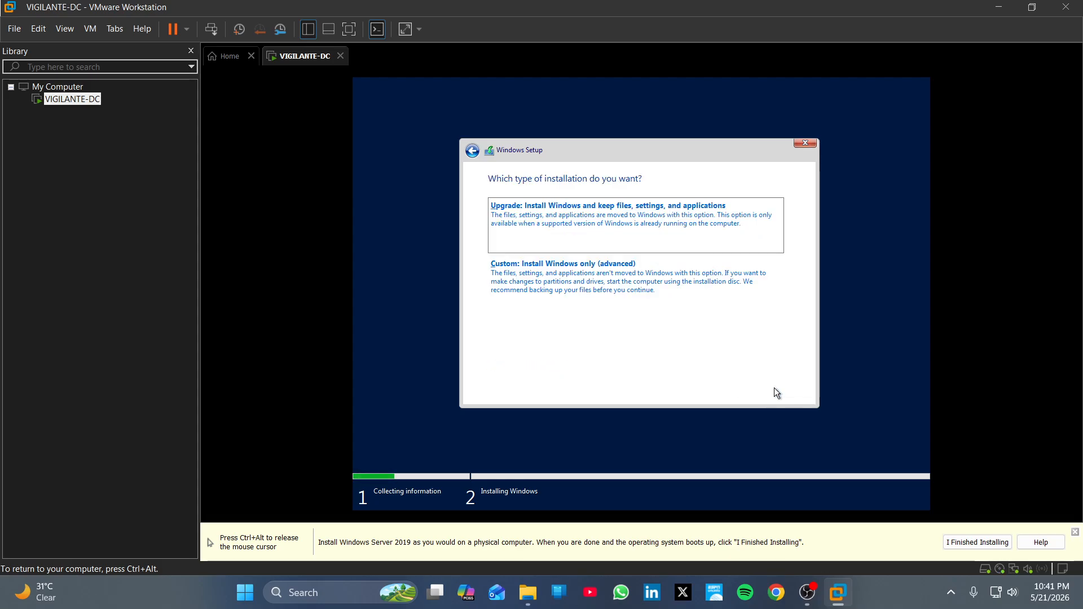
click(701, 291)
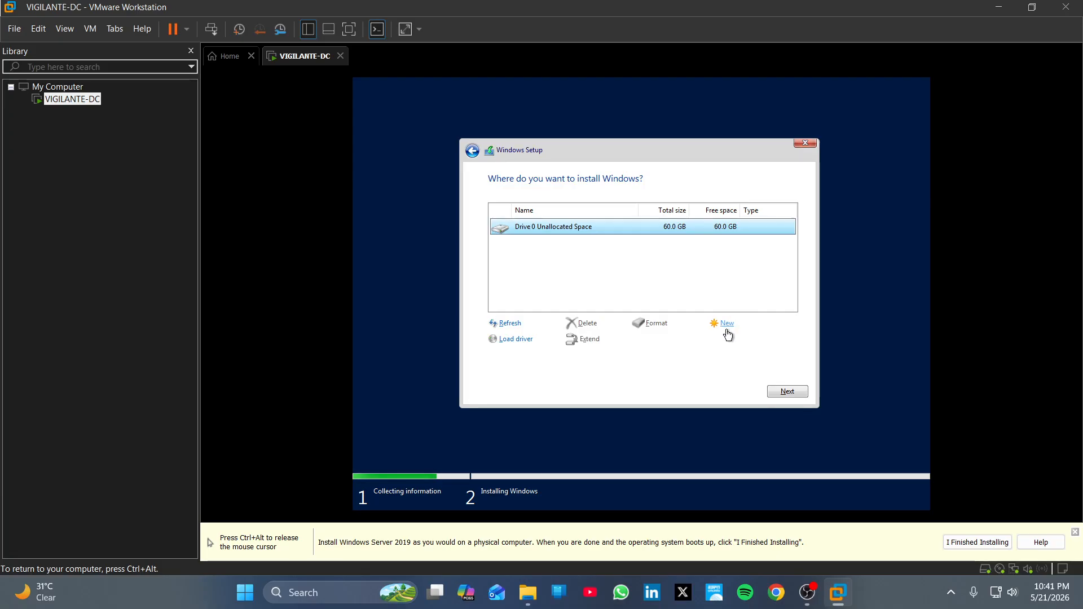
Step: Create a 61440 MB partition plus system partitions and install Windows onto Partition 4
click(730, 327)
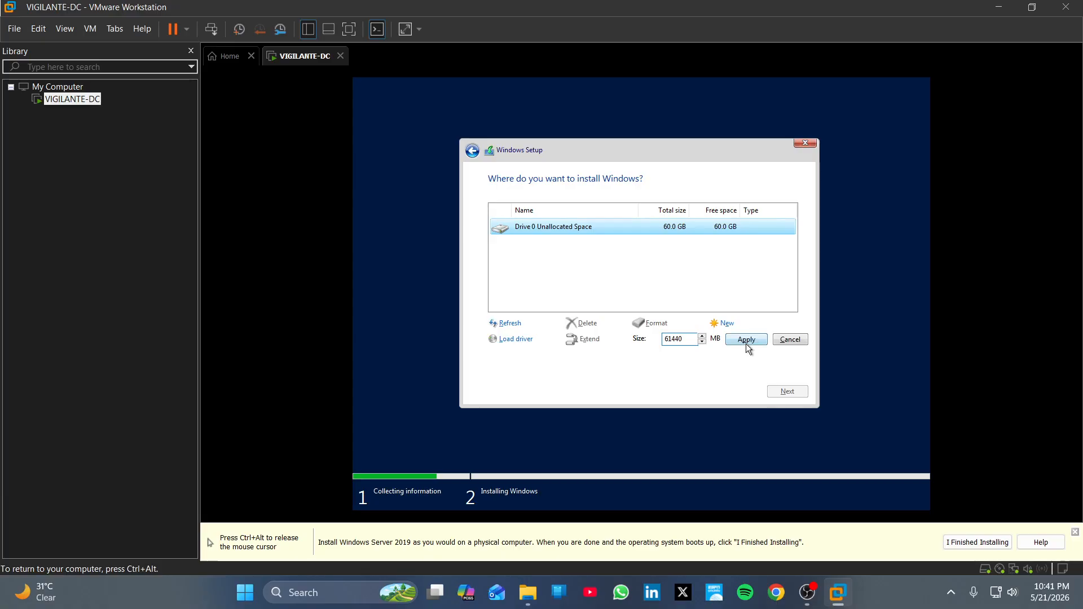
click(745, 342)
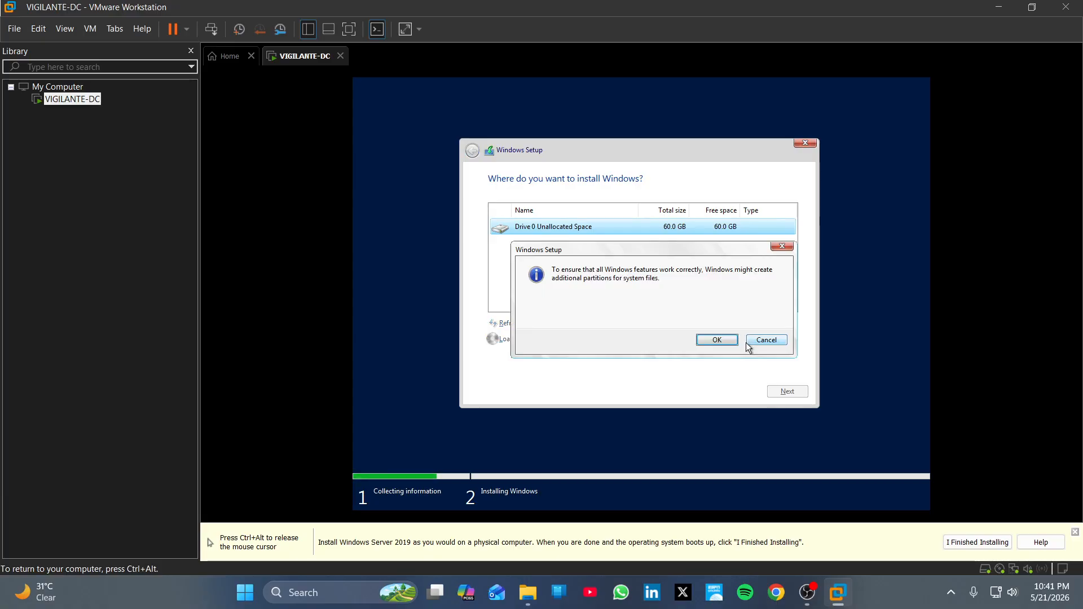
click(731, 339)
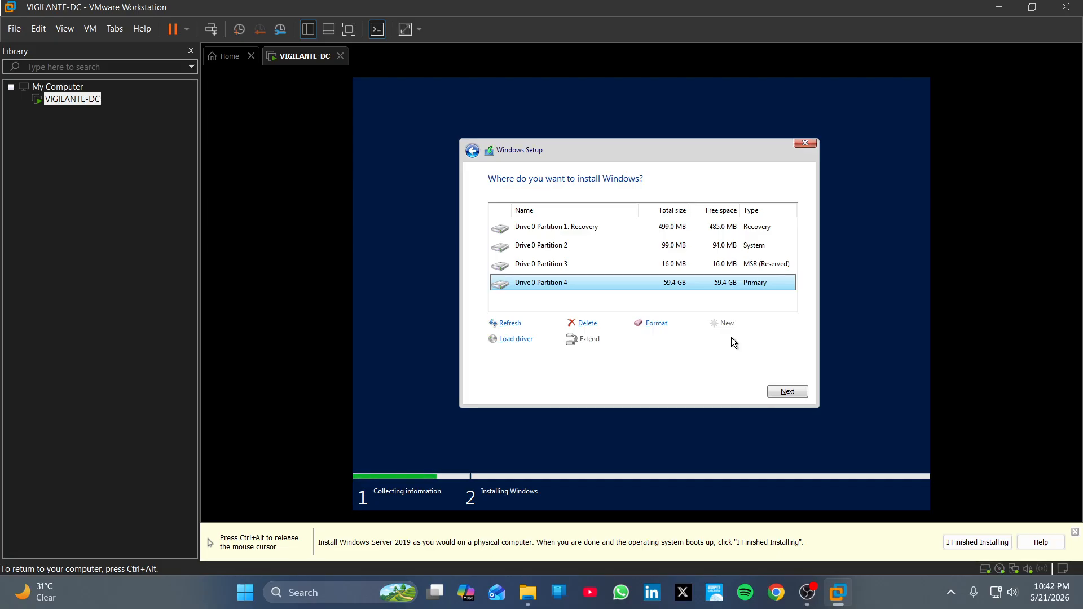
click(777, 394)
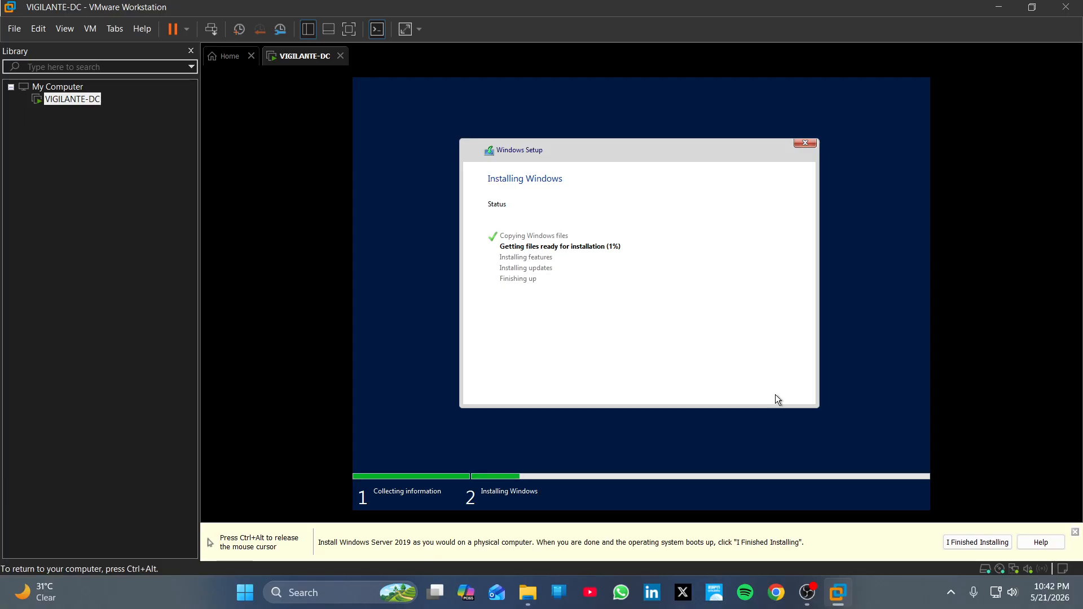
Step: Release input from the VM, check OBS is still recording, then minimize OBS
key(ctrl+alt)
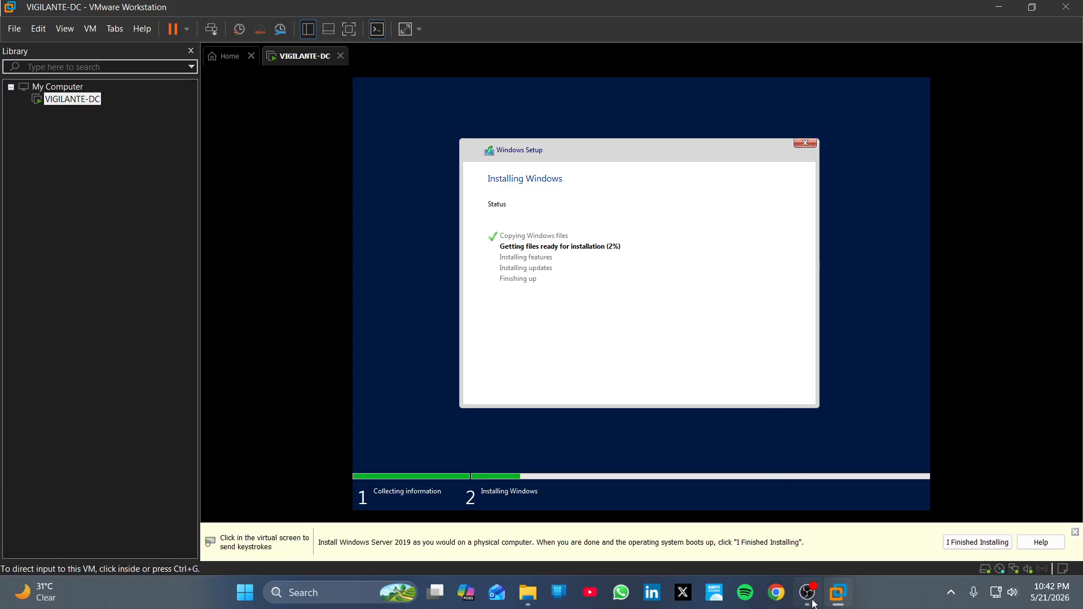
click(814, 604)
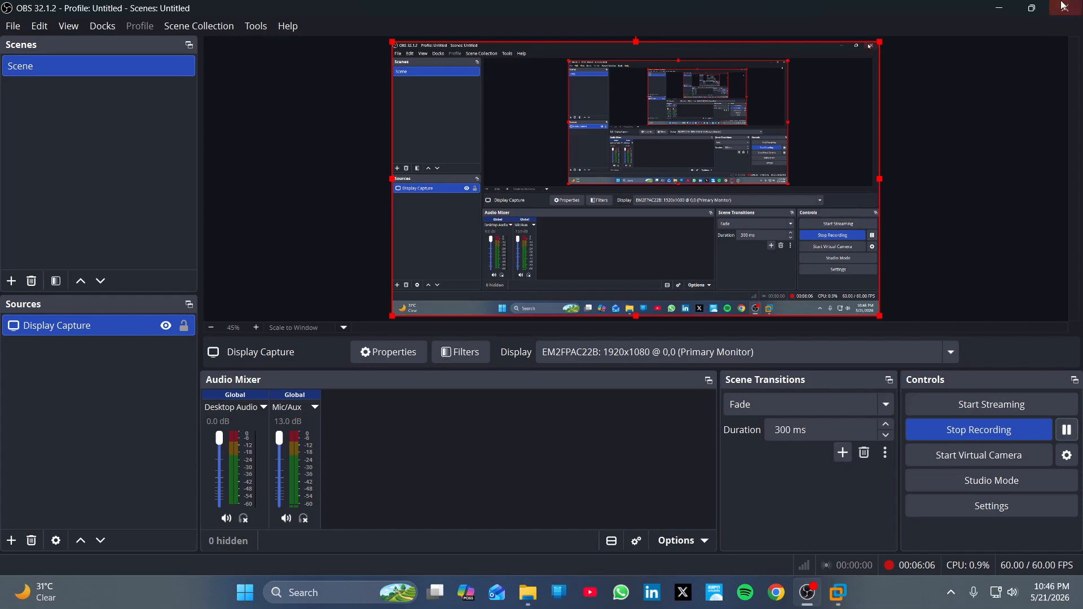
click(1002, 11)
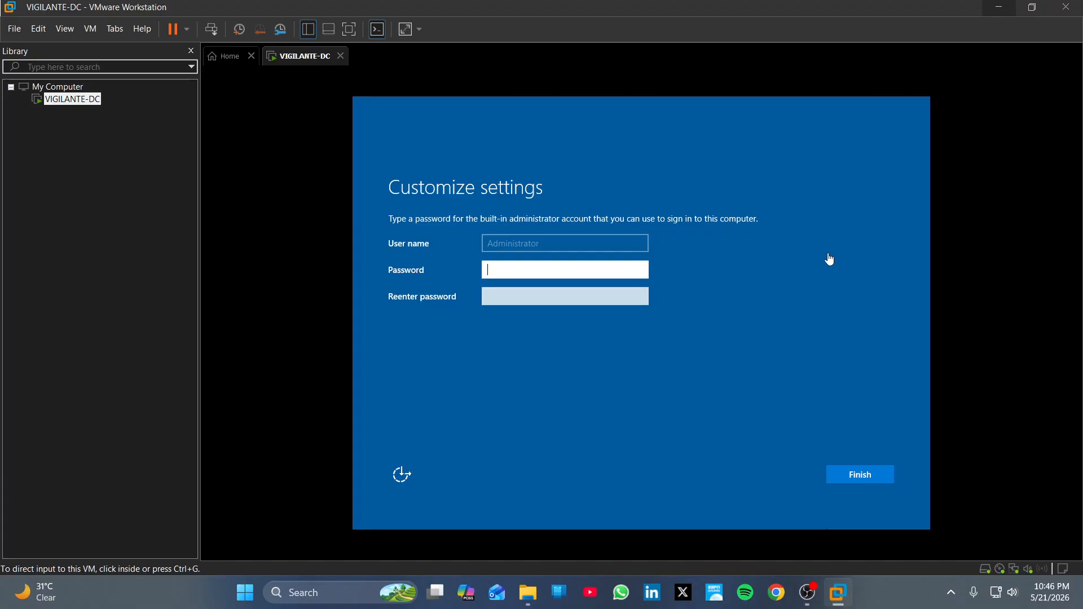
Step: Type the built-in administrator's password in the guest, then launch a blank Notepad on the host
click(570, 273)
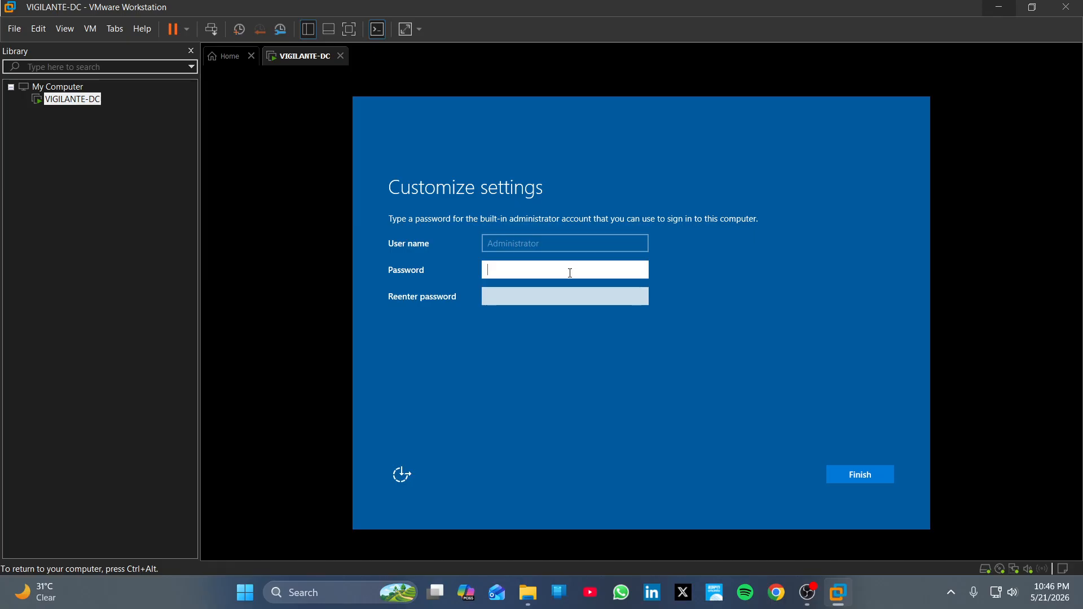
text(P)
text(••••••••)
click(339, 592)
click(390, 118)
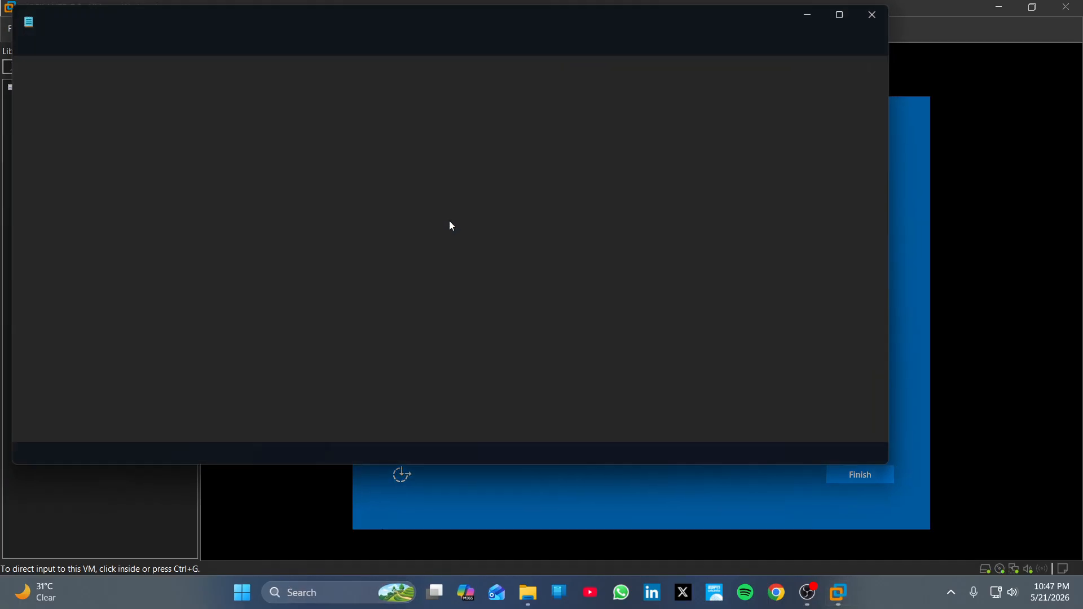
Step: Record the administrator password in the new Notepad note for later reference
text(P)
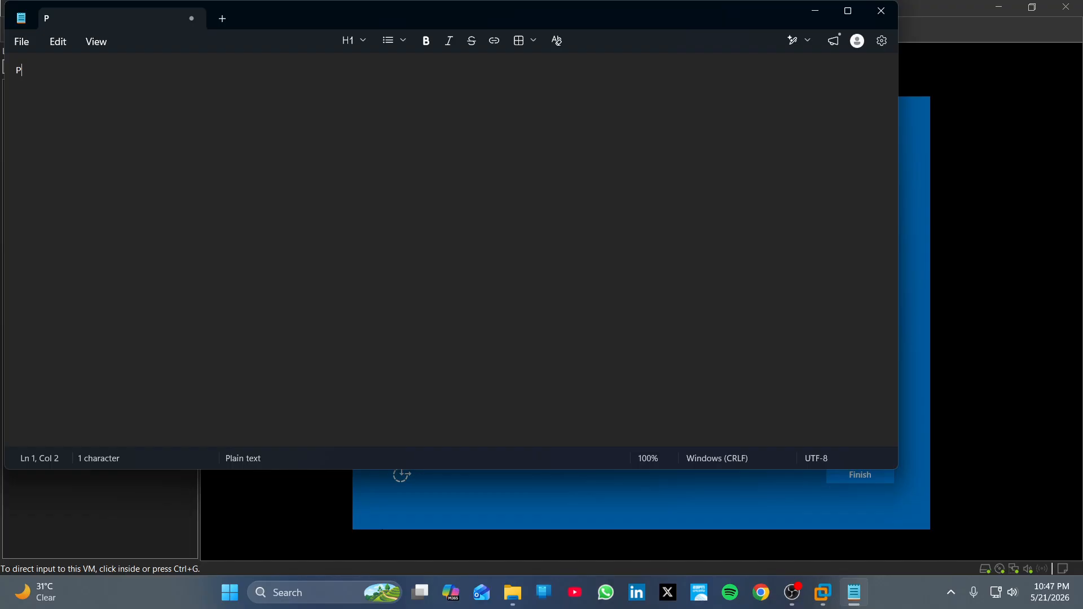
text(@$$w0rd)
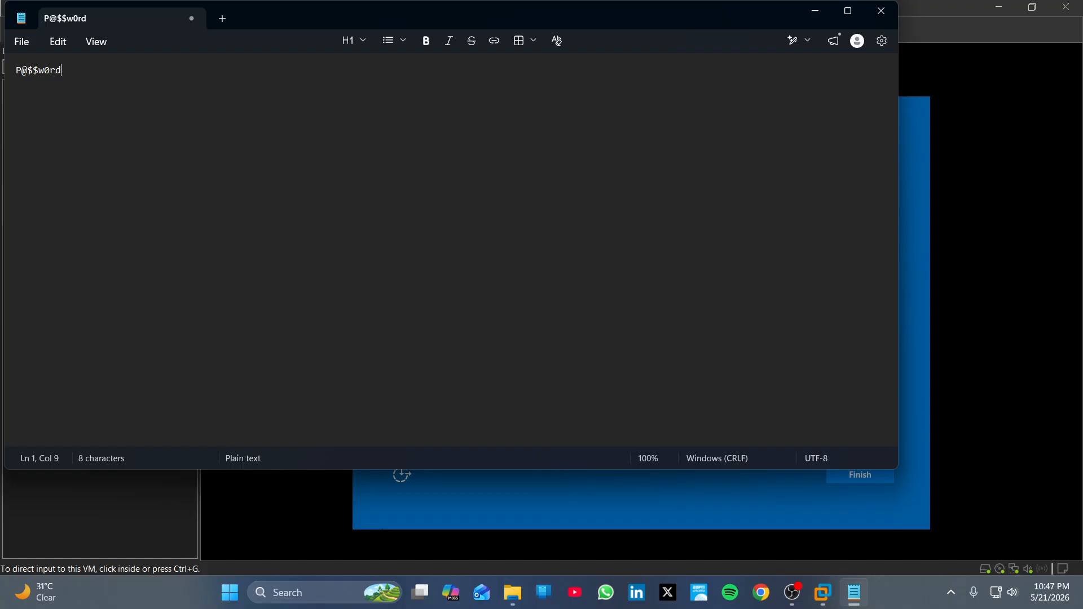
text(!)
Step: Close Notepad, re-enter the administrator password, reveal it to verify, and click Finish
click(881, 12)
click(590, 298)
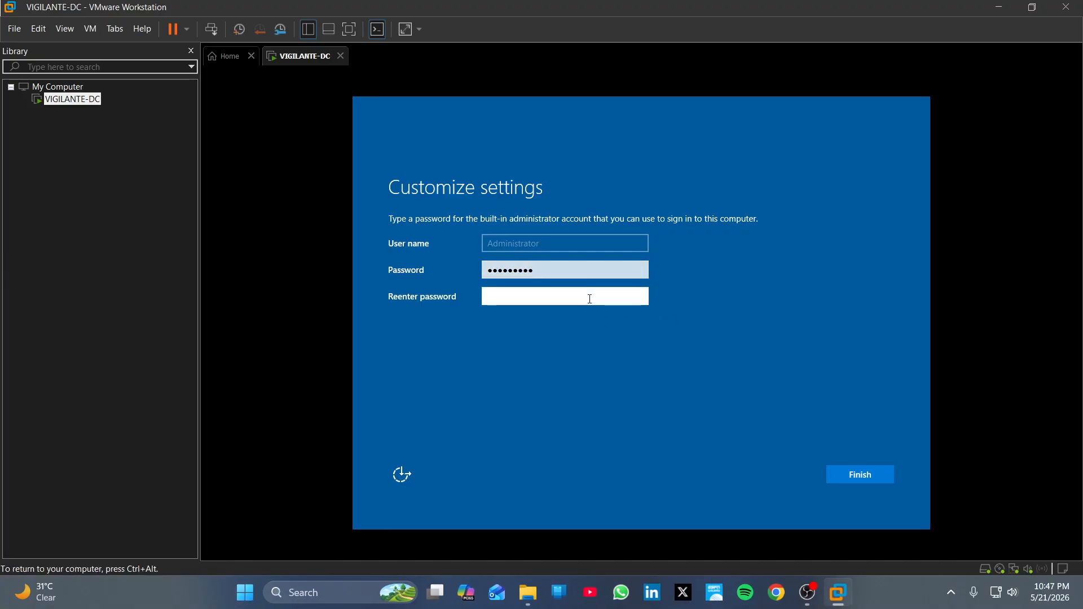
text(••••••••!)
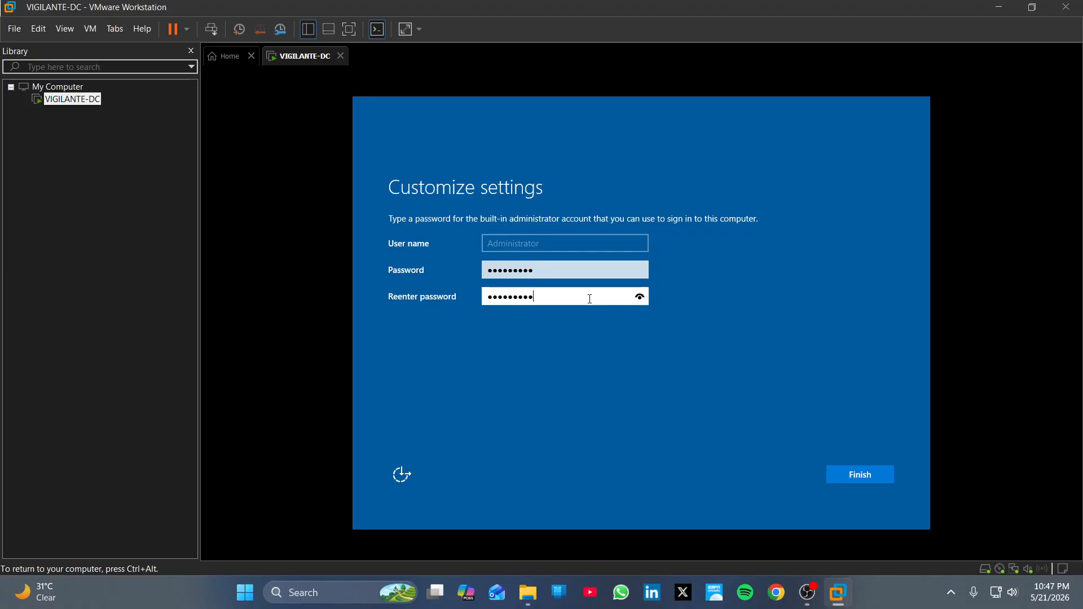
click(639, 298)
click(879, 474)
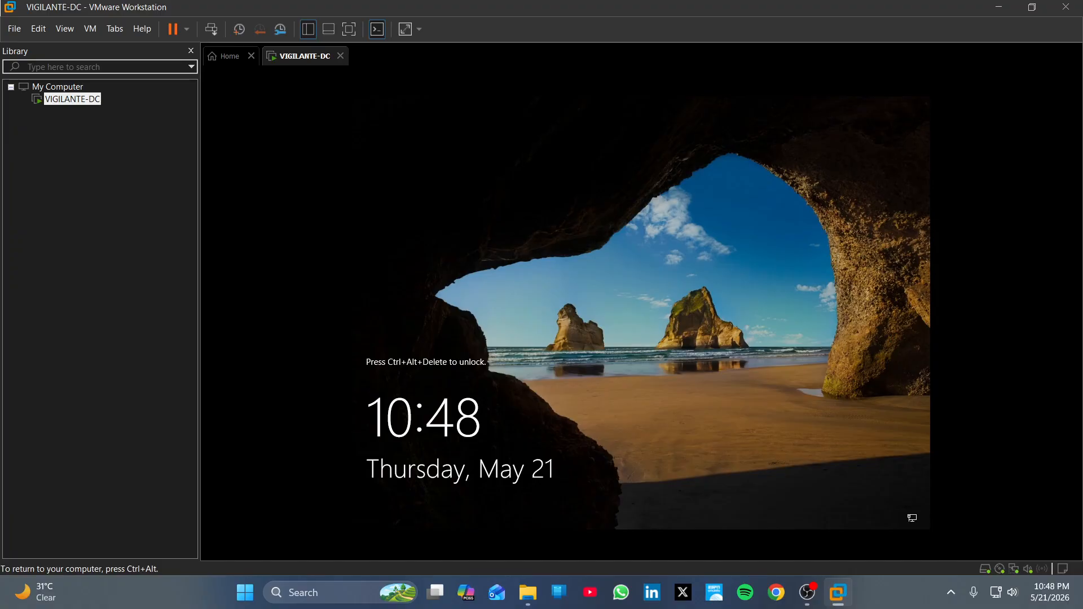
Step: Send Ctrl+Alt+Del to VIGILANTE-DC and sign in with the Administrator password
key(ctrl+alt)
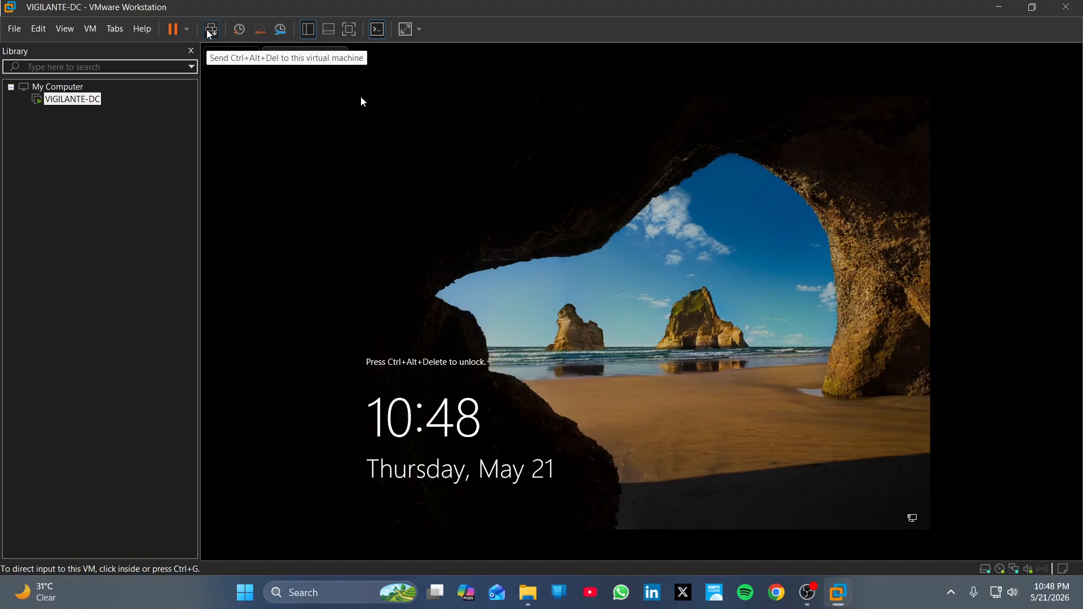
click(210, 31)
click(274, 114)
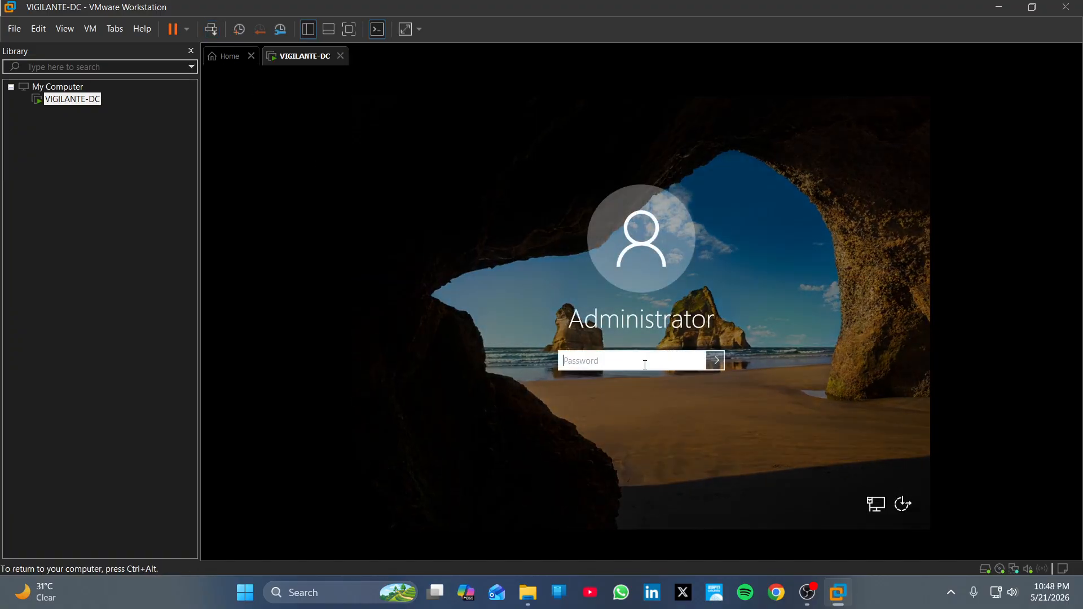
text(P@ssw0rd1)
key(Return)
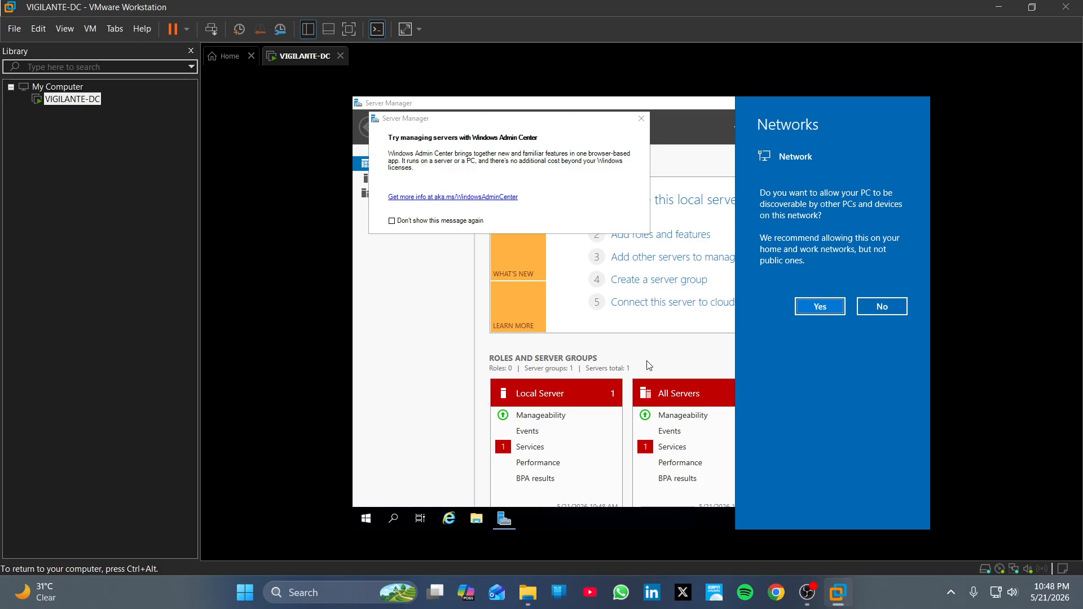
Step: Decline network discoverability, then switch the VM to full screen and back to windowed
click(420, 352)
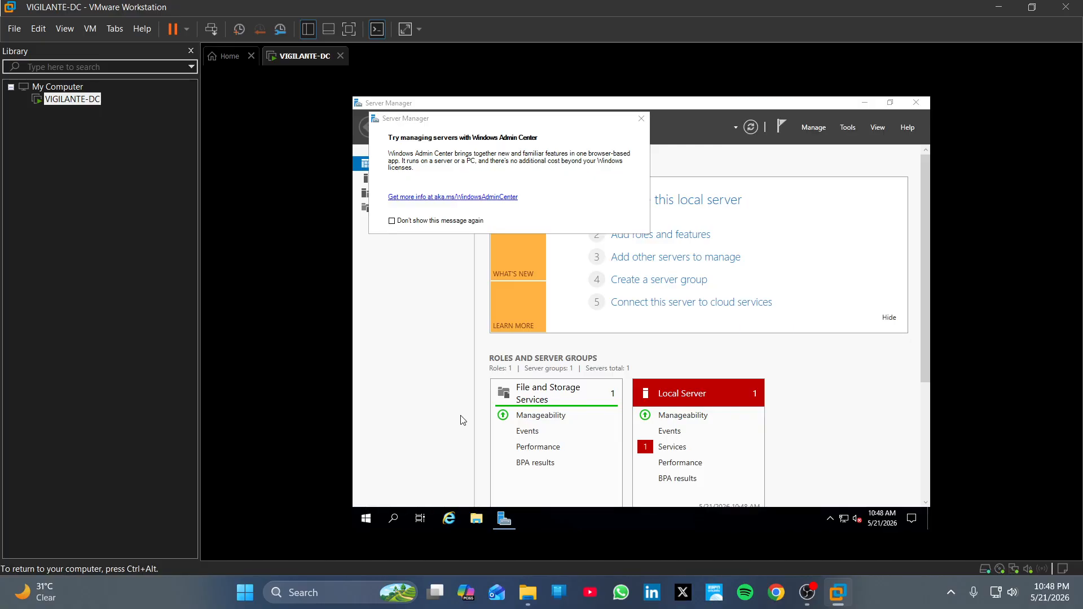
click(350, 30)
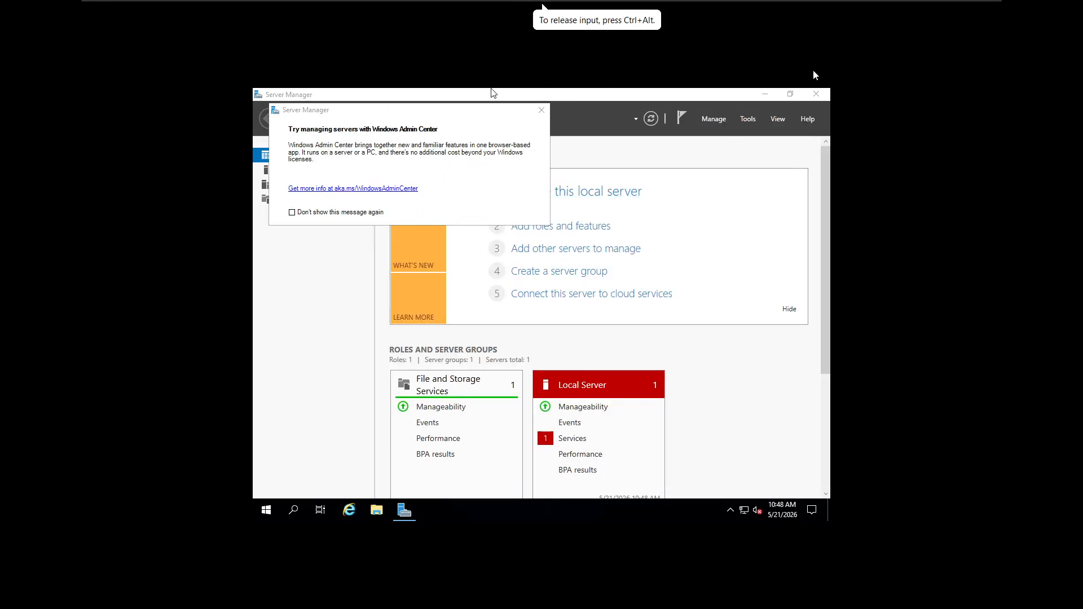
click(463, 7)
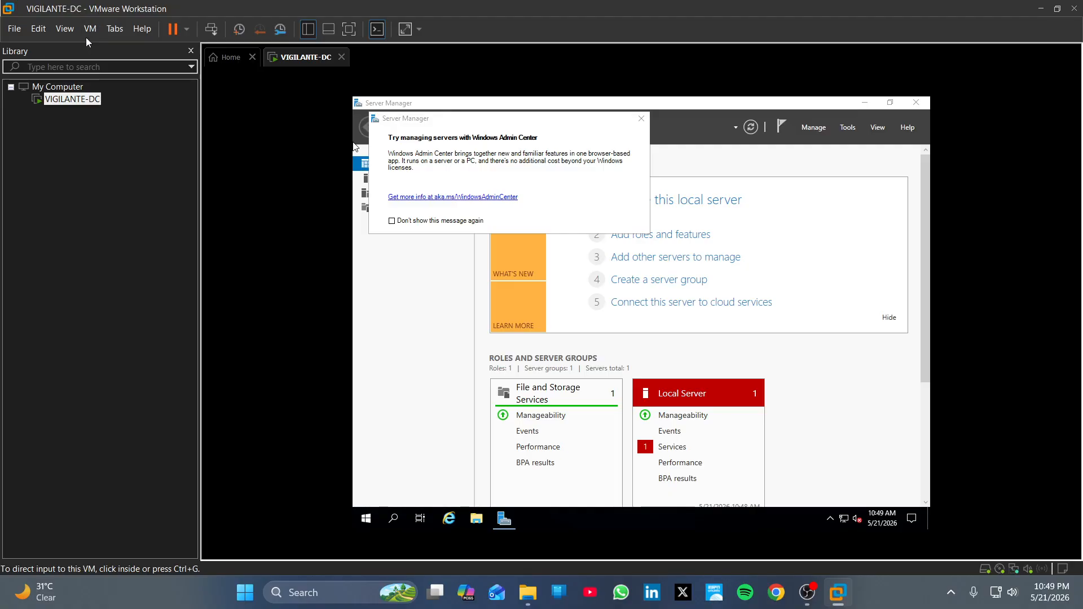
Step: Show This PC in File Explorer, close the Windows Admin Center notice, and minimize Server Manager
click(473, 523)
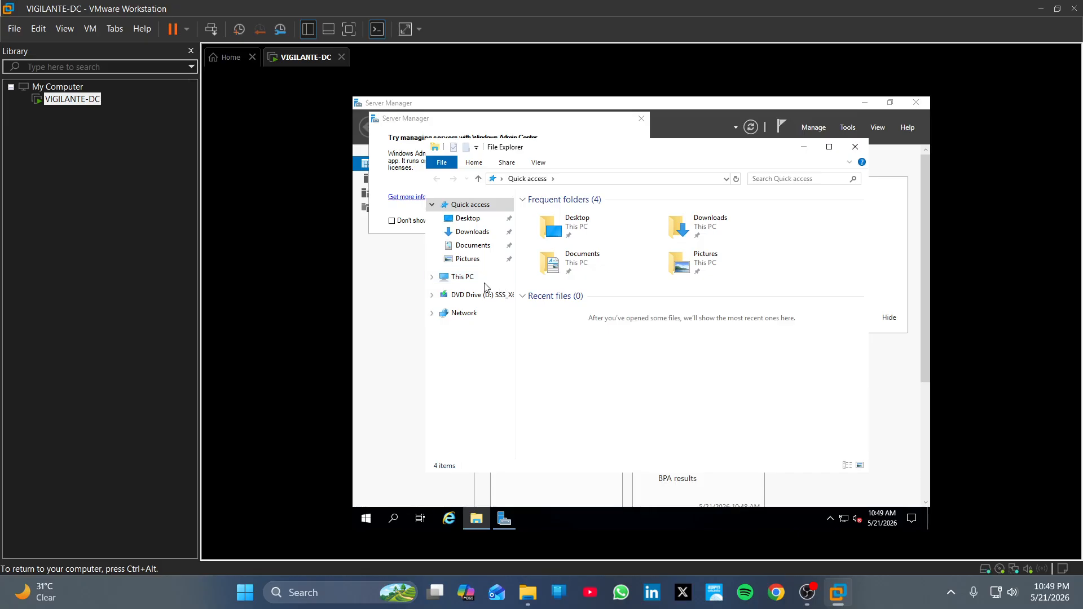
click(464, 279)
click(587, 130)
click(641, 119)
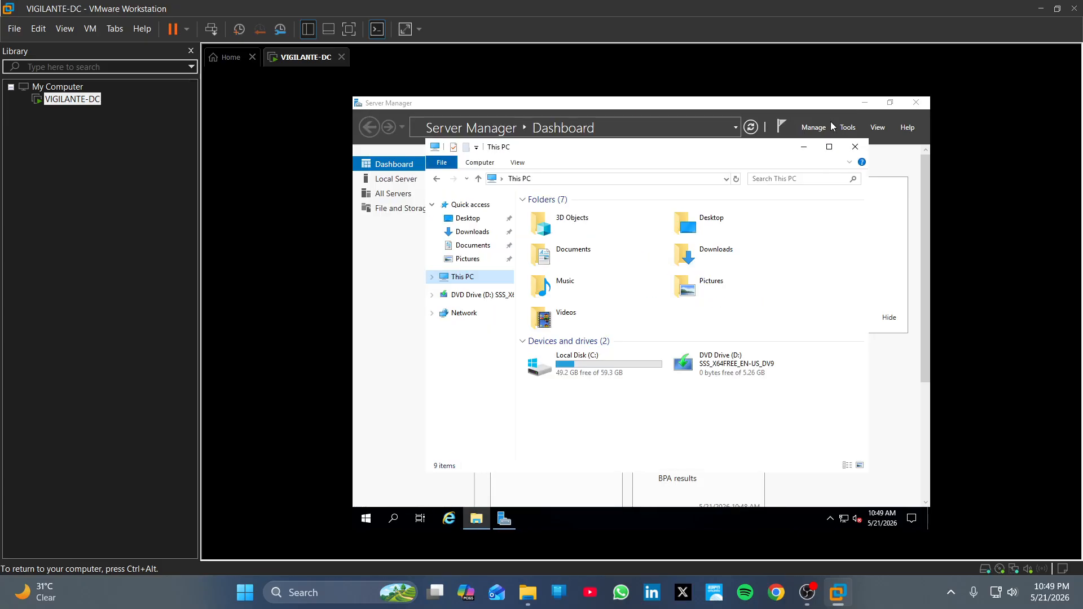
click(868, 103)
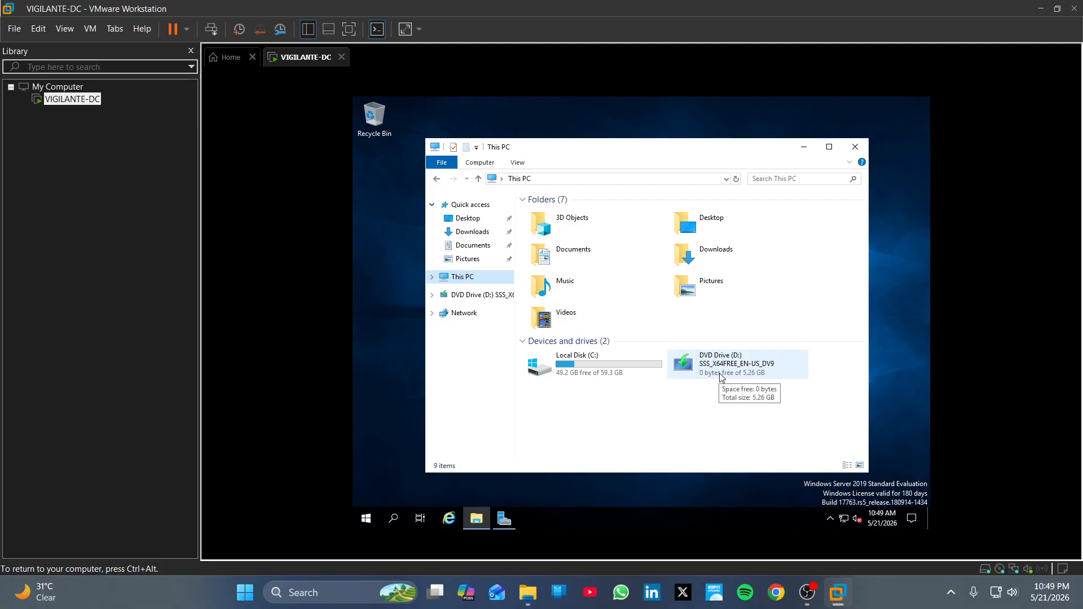
Step: Mount the VMware Tools disc via VM > Install VMware Tools and run it from DVD Drive (D:)
click(90, 31)
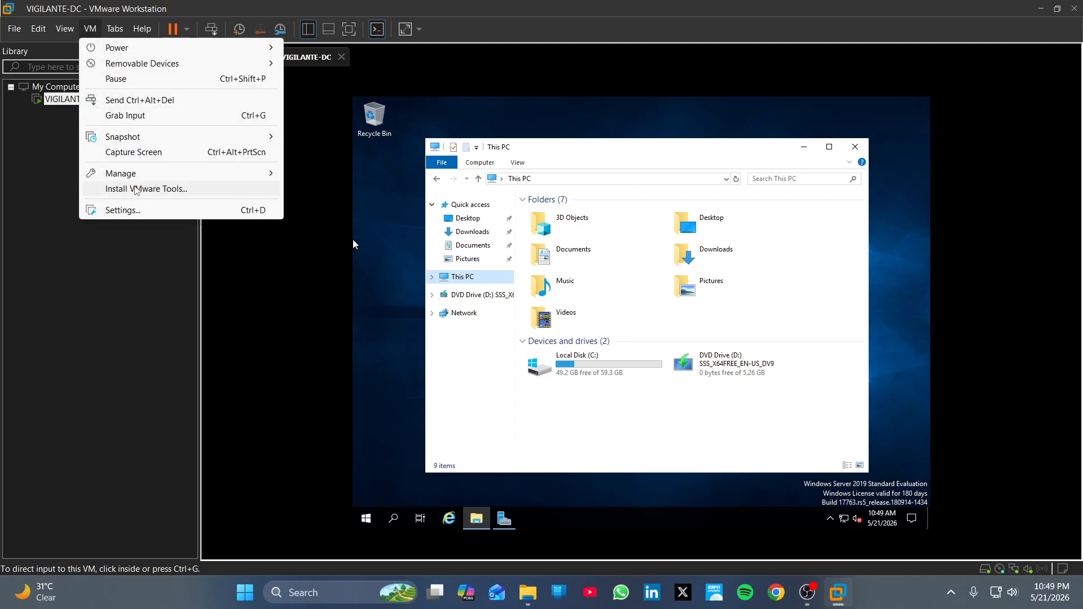
click(135, 190)
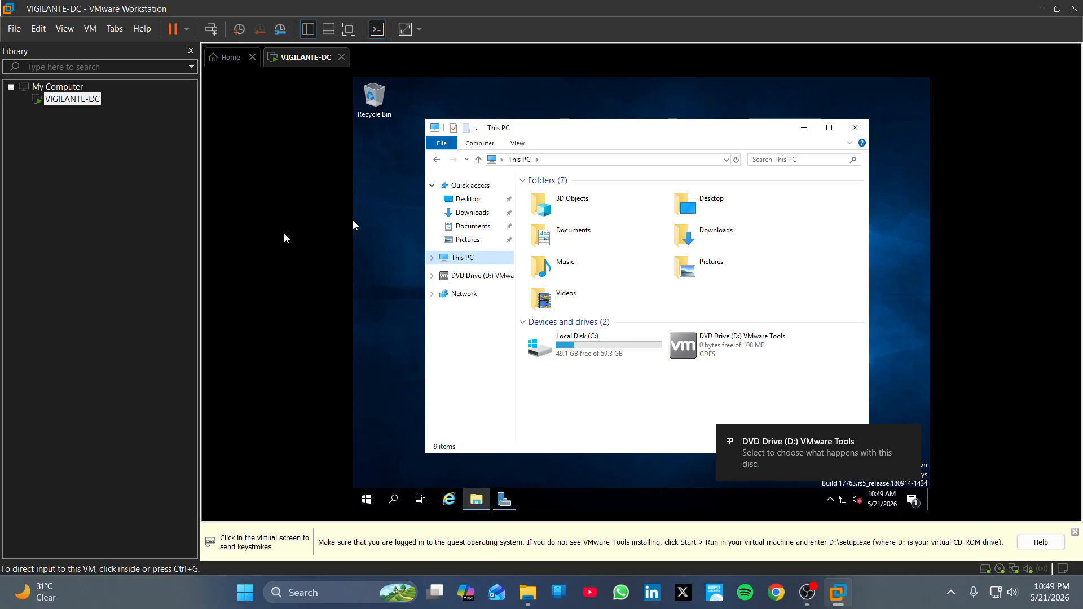
click(306, 238)
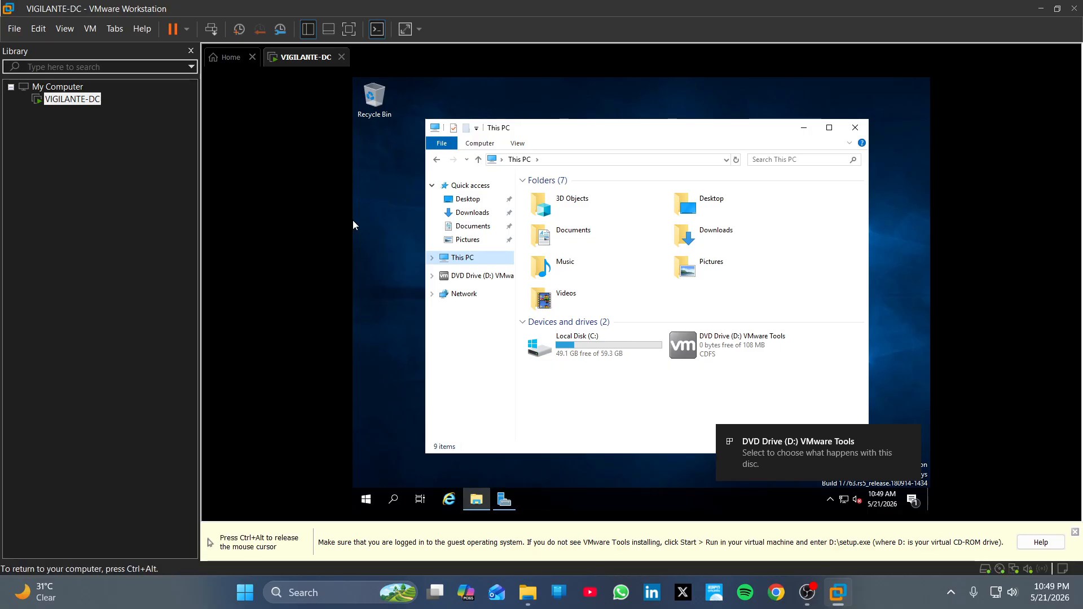
double_click(768, 353)
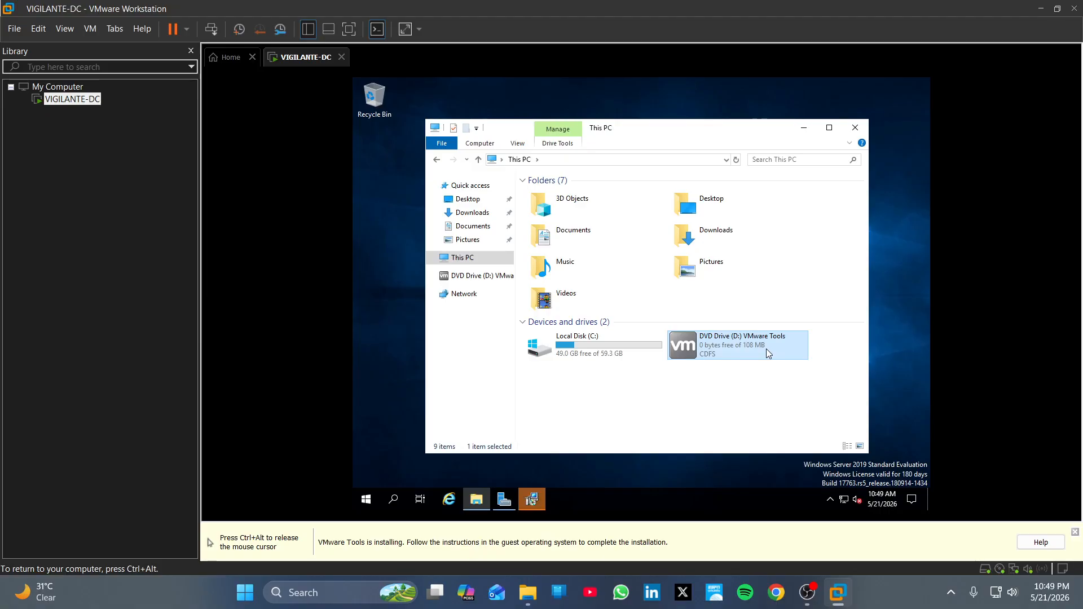
key(ctrl+alt)
Step: Install VMware Tools with the Complete setup type and choose No to restarting now
click(532, 499)
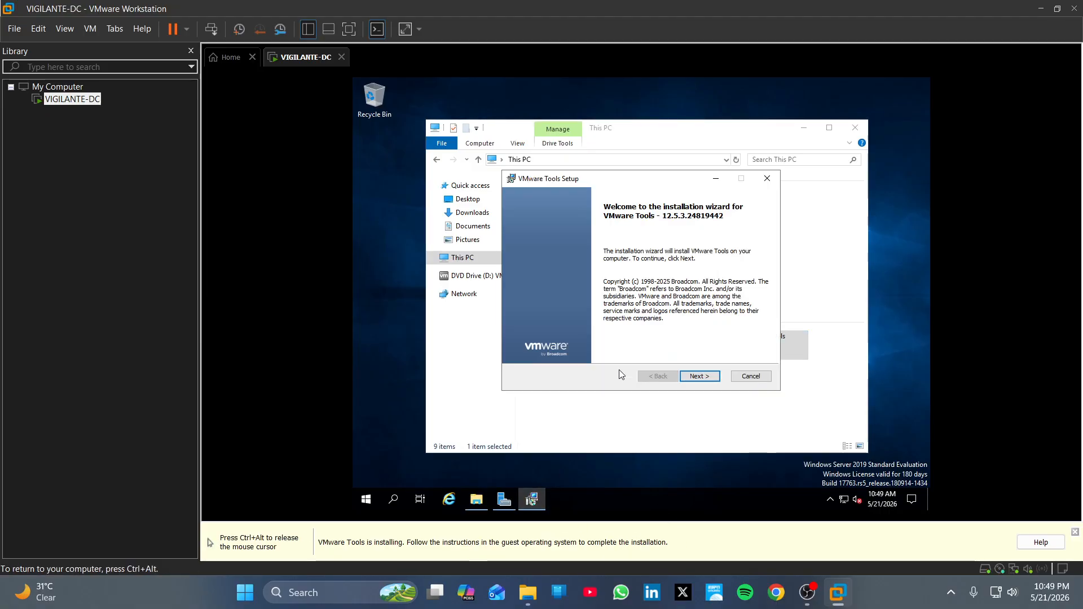
click(711, 378)
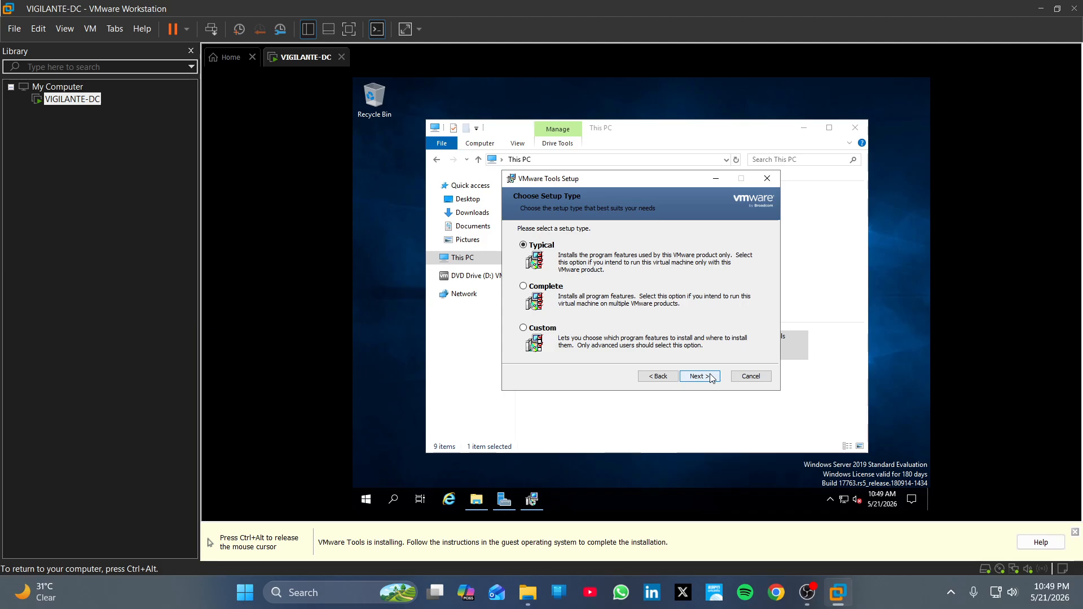
click(553, 292)
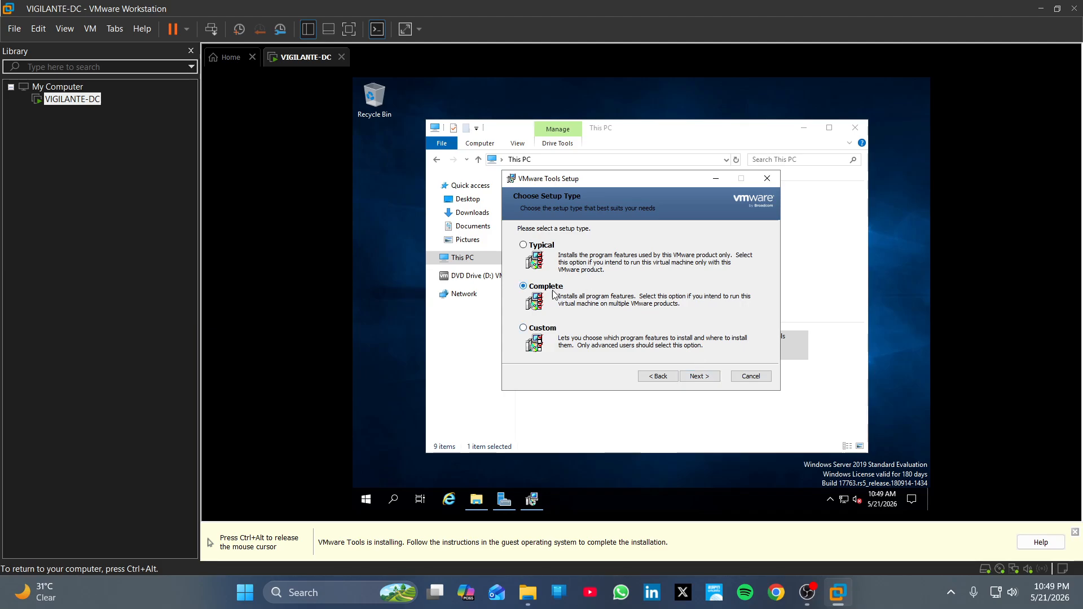
click(711, 381)
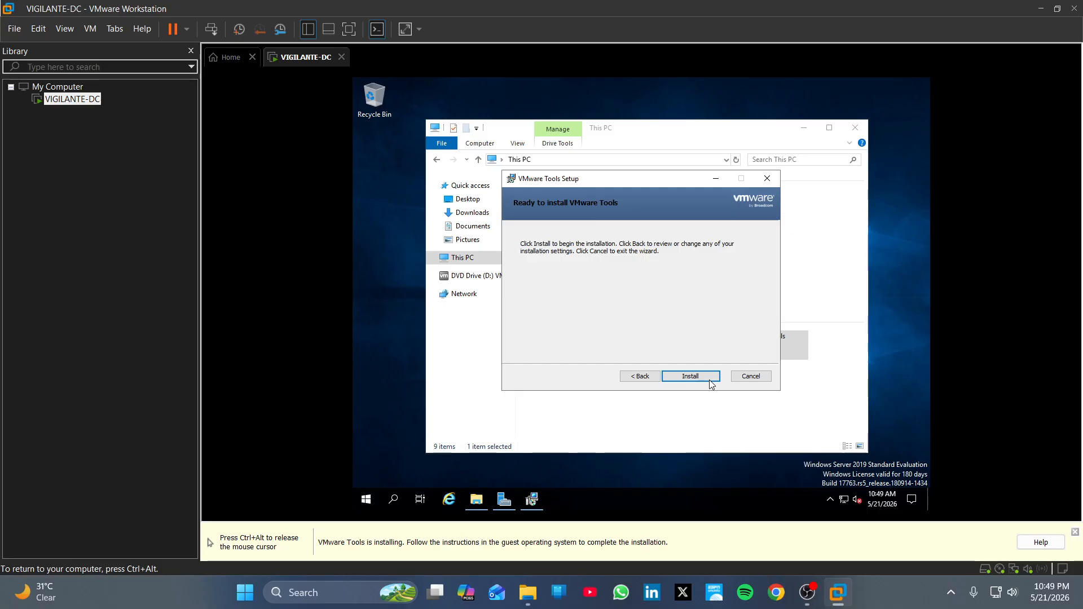
click(710, 384)
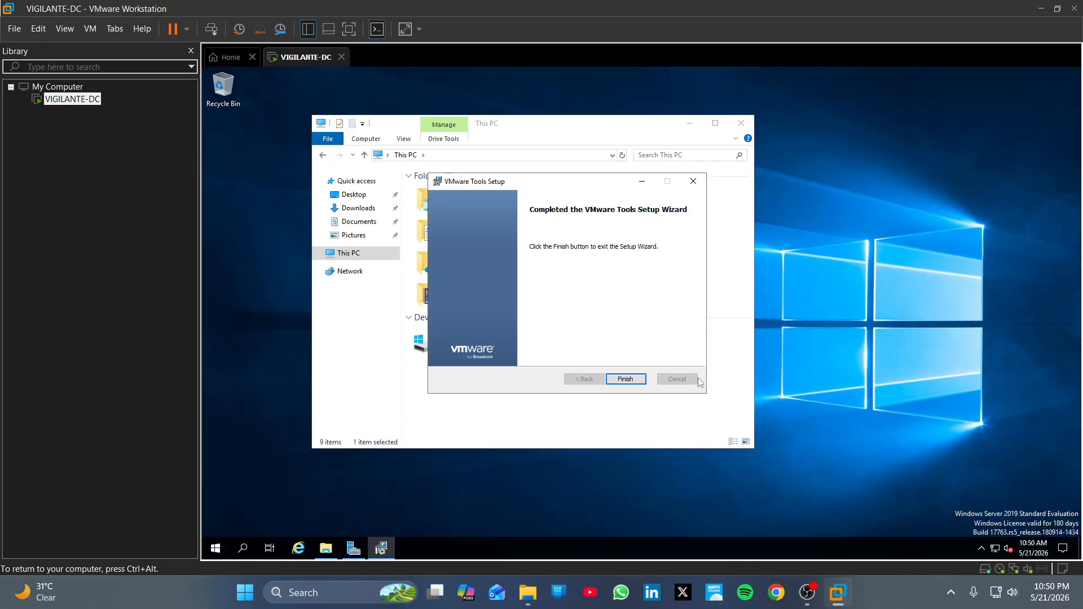
click(641, 382)
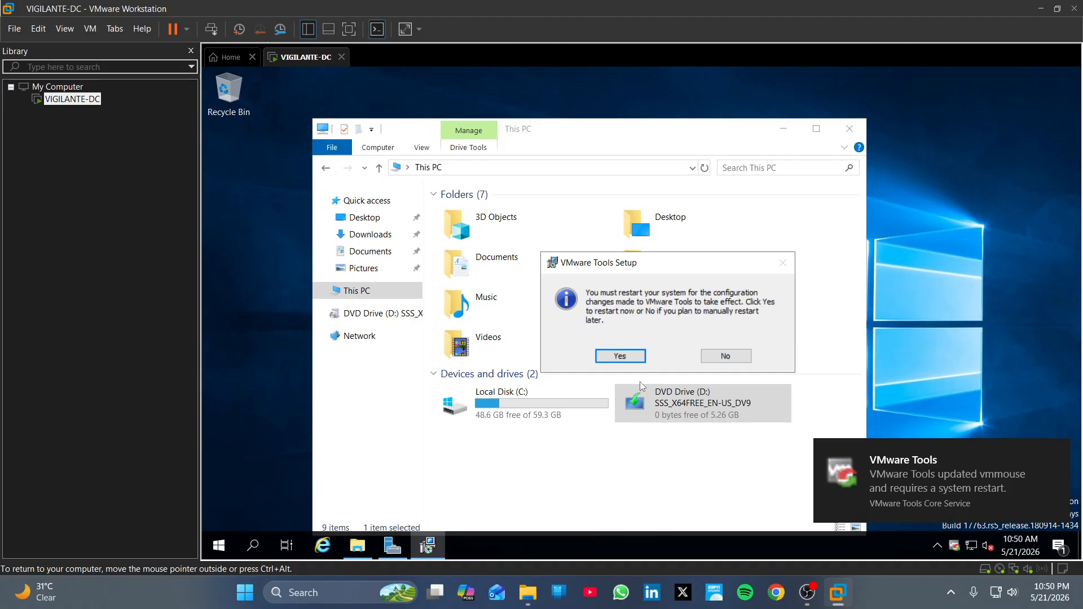
click(727, 356)
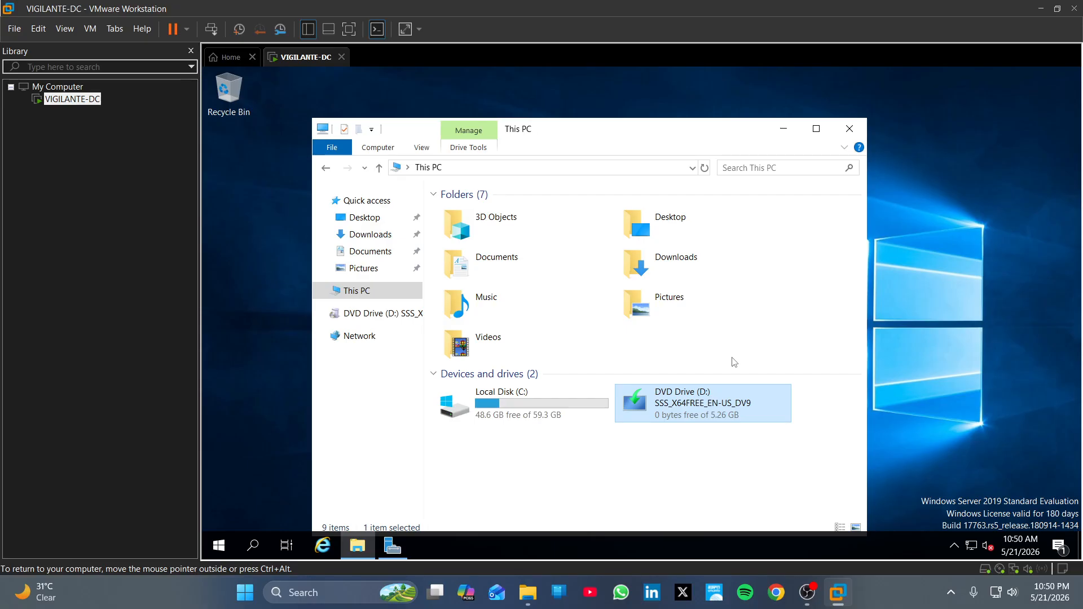
Step: Open Power & sleep via a 'sl' search, set screen turn-off when plugged in to Never, close Settings
click(244, 555)
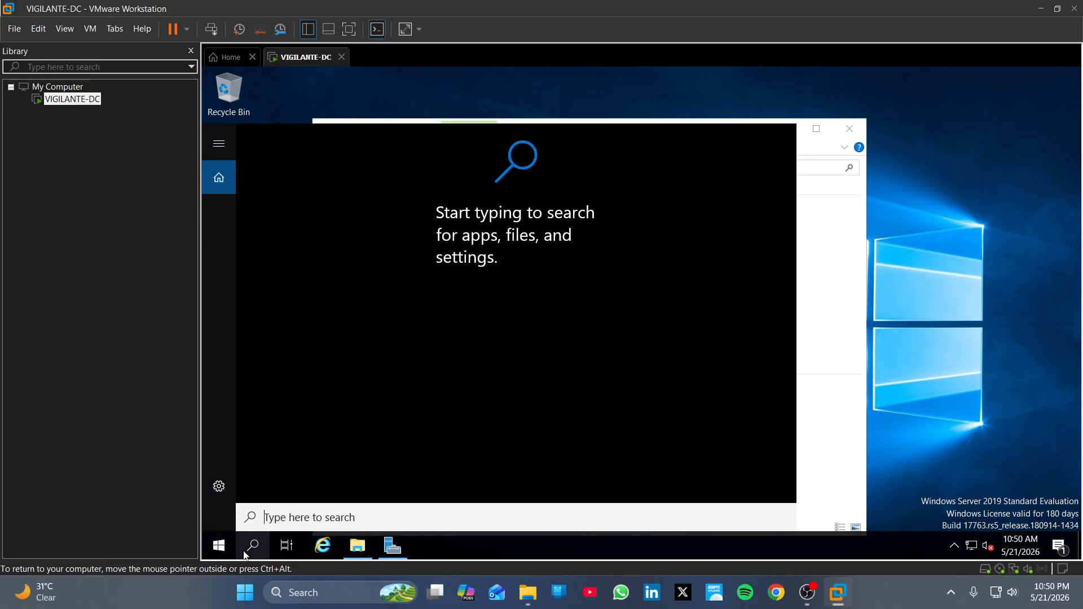
text(slee)
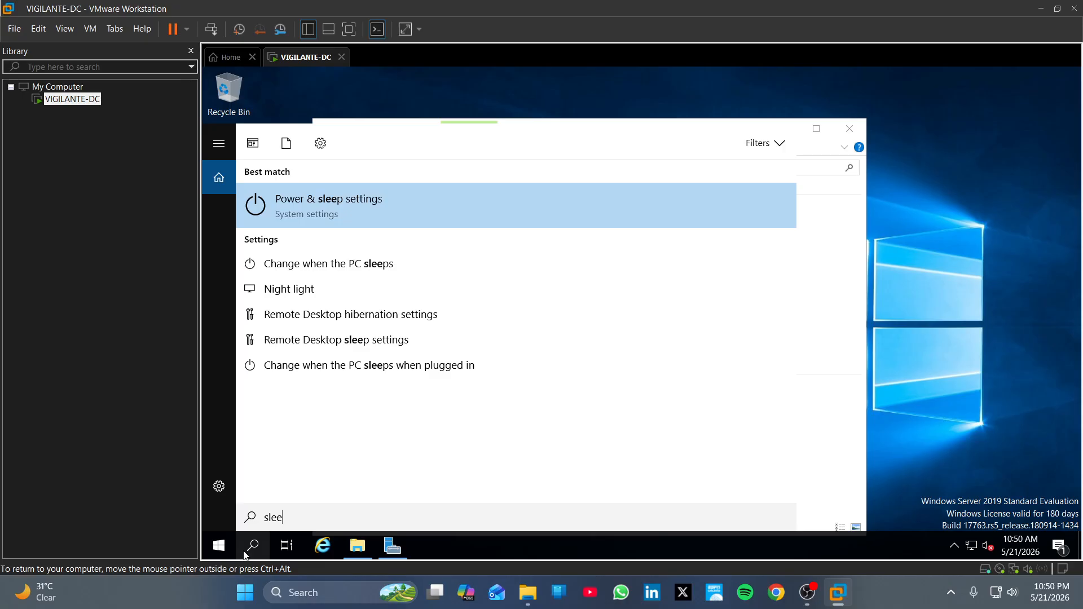
key(Return)
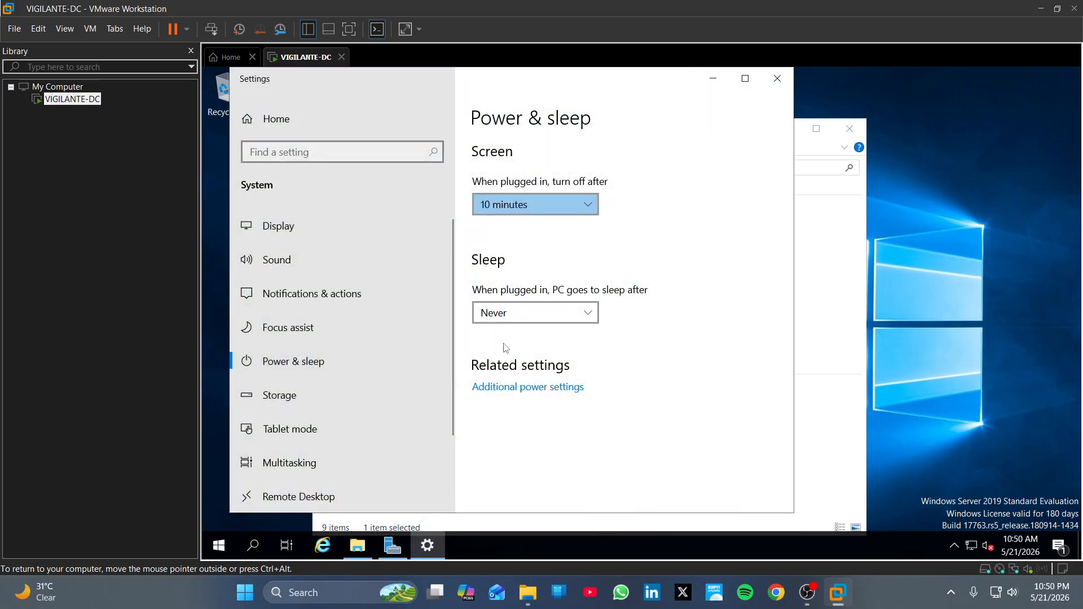
click(541, 208)
scroll(542, 289, down, 3)
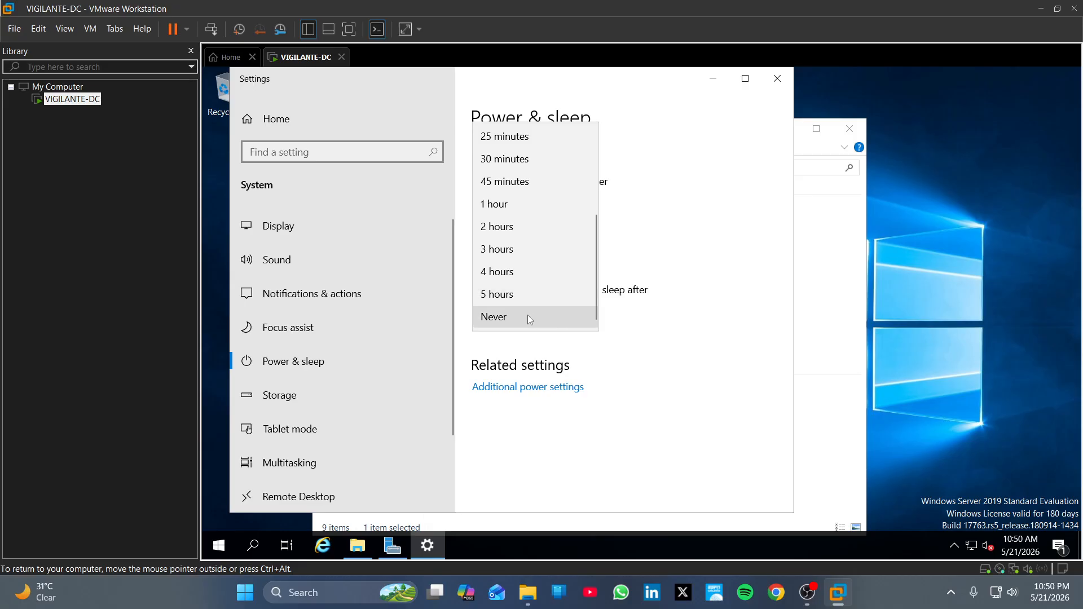
click(528, 317)
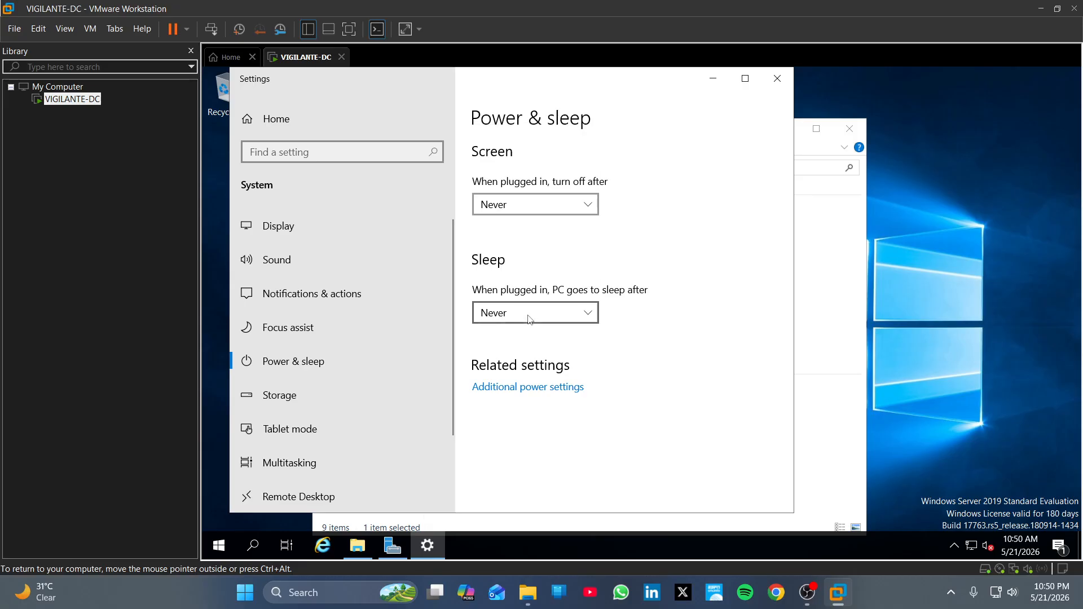
click(778, 86)
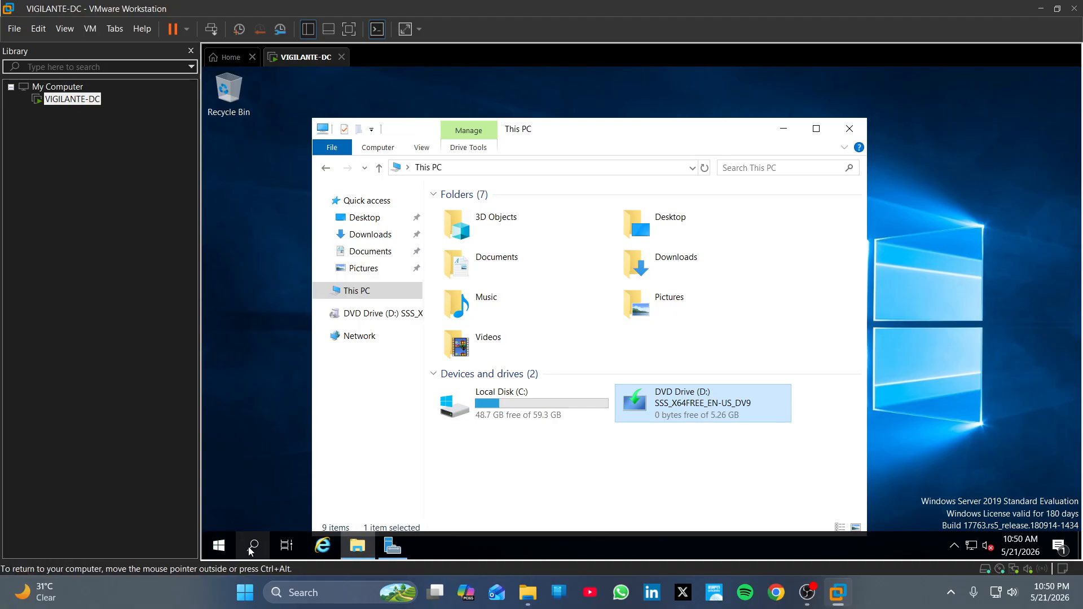
Step: Reach the About page through the 'View your PC name' search result and choose Rename this PC
click(213, 549)
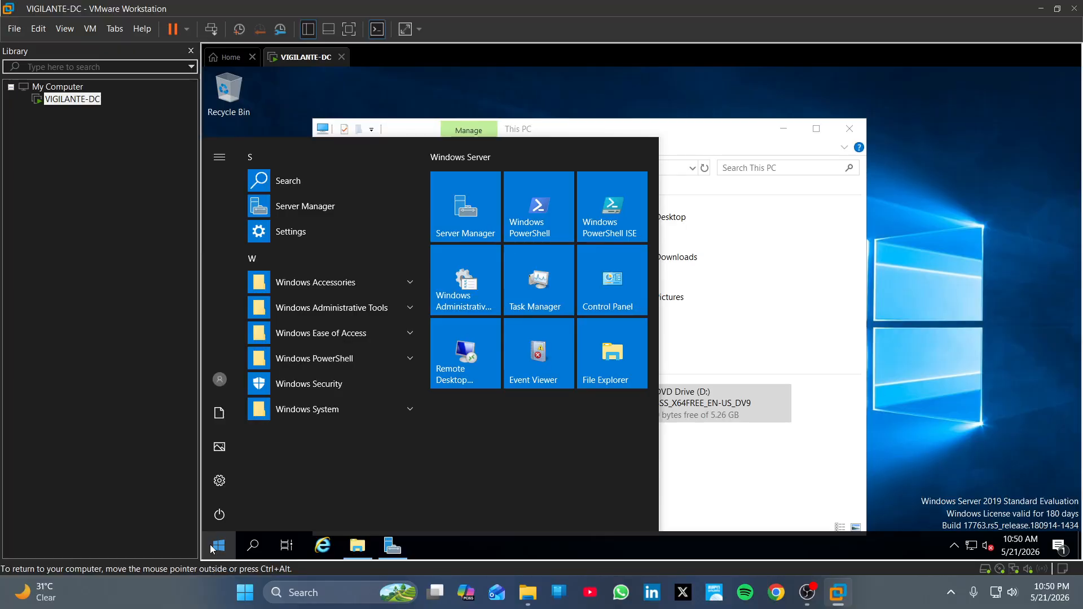
text(v)
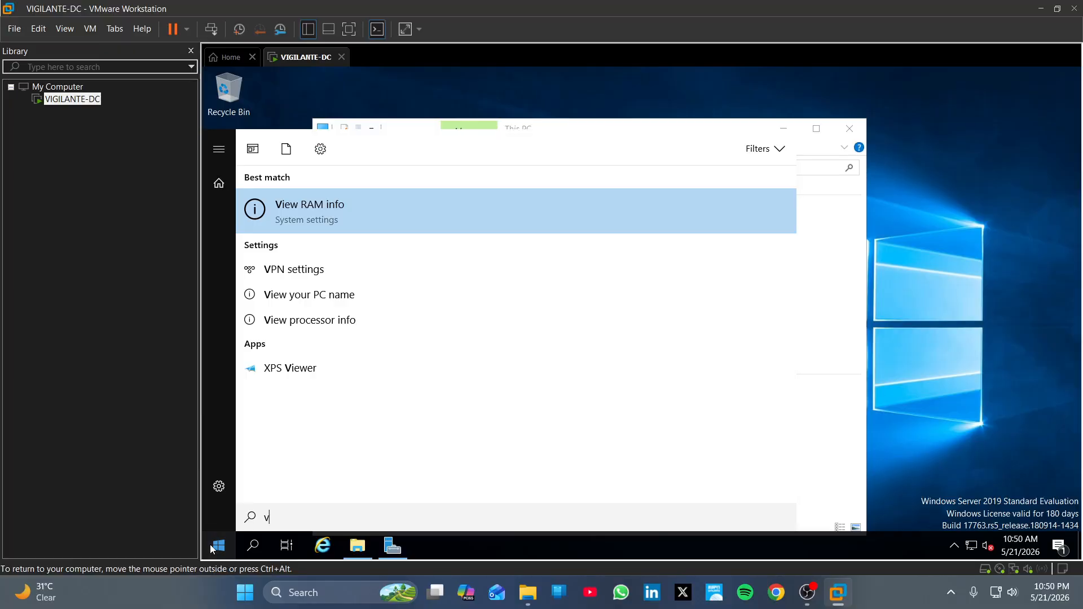
key(Down)
key(Down)
key(Down)
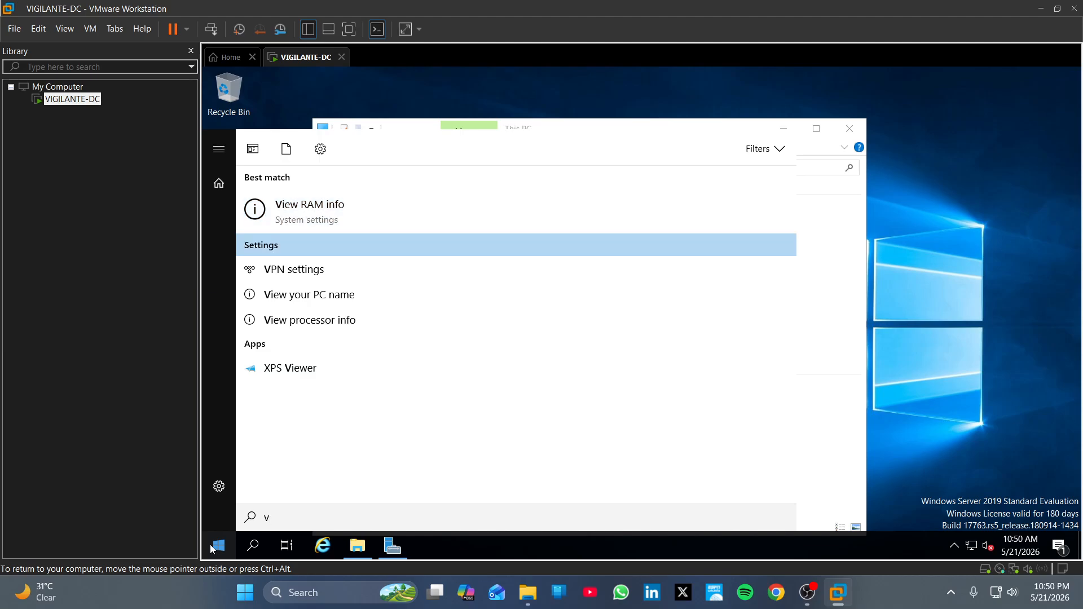
key(Return)
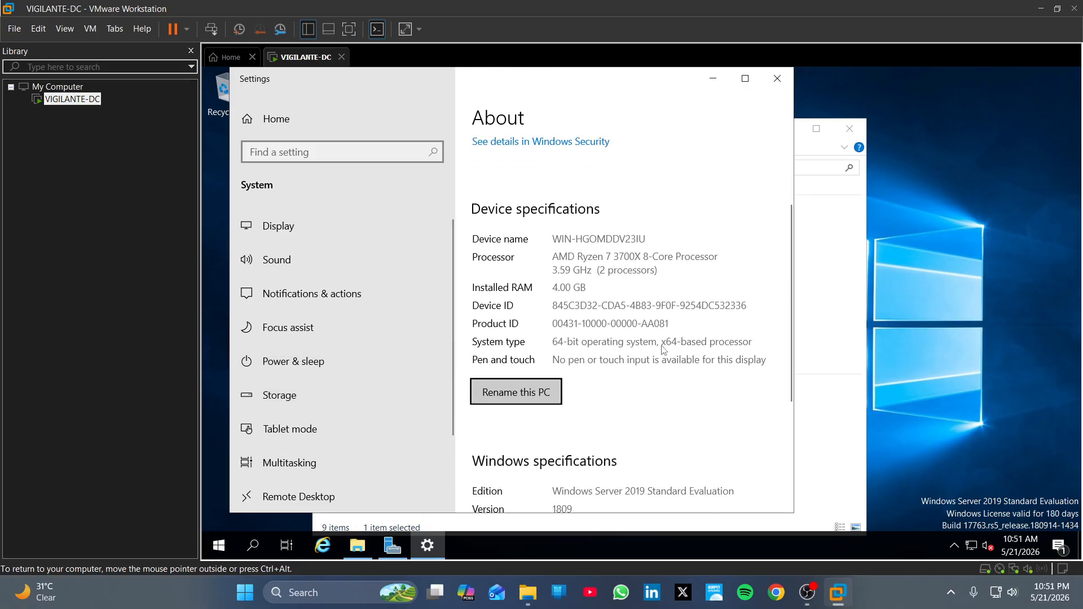
click(552, 397)
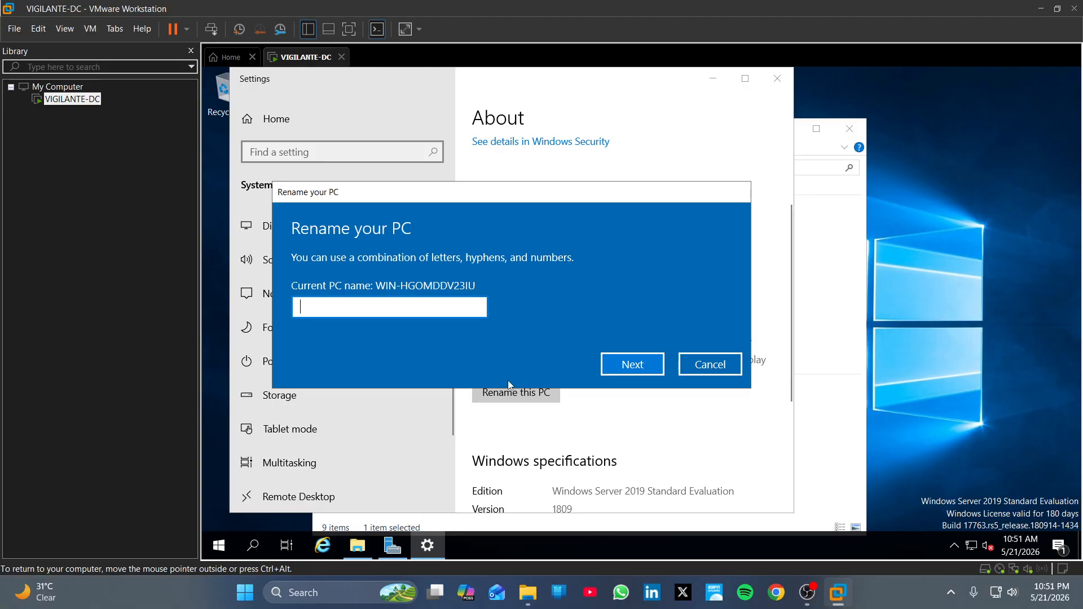
Step: Enter VIGILANTE-DC as the new computer name, replacing WIN-HGOMDDV23IU, and submit with Next
text(VIGI)
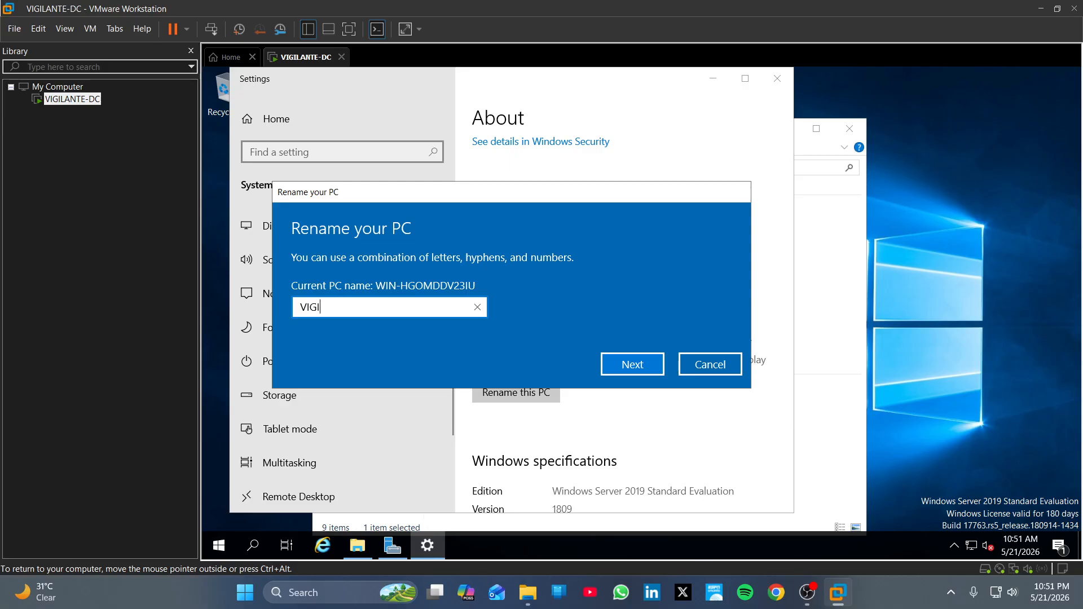
text(LANTE-DC)
mouse_move(351, 307)
mouse_down()
mouse_move(299, 308)
mouse_move(351, 308)
mouse_up()
drag(370, 308, 355, 307)
click(393, 312)
click(621, 364)
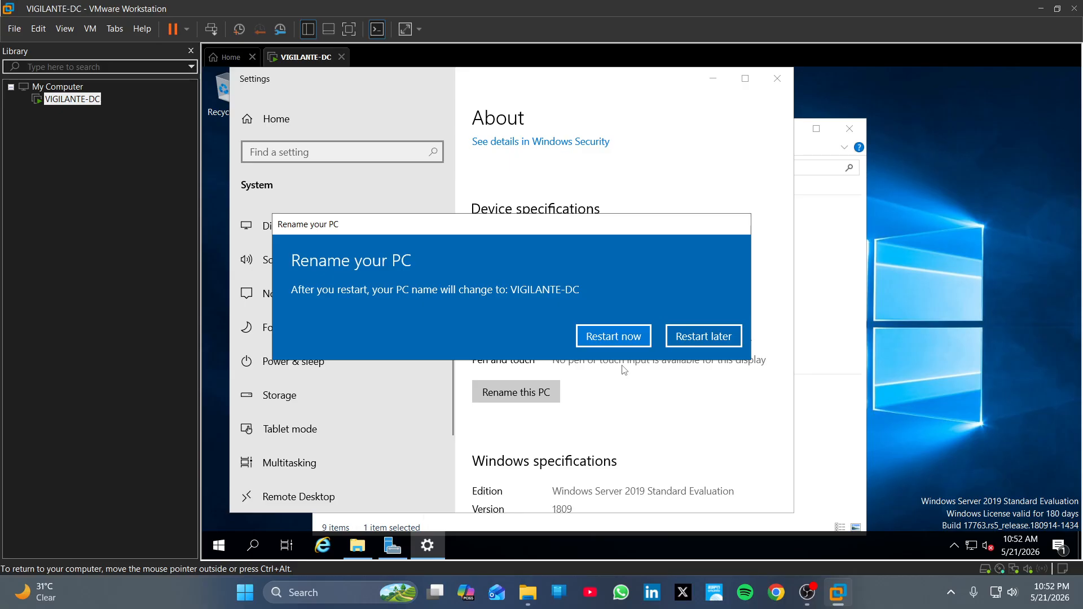
Step: Restart VIGILANTE-DC now to apply the new name, confirming the shutdown reason
click(593, 338)
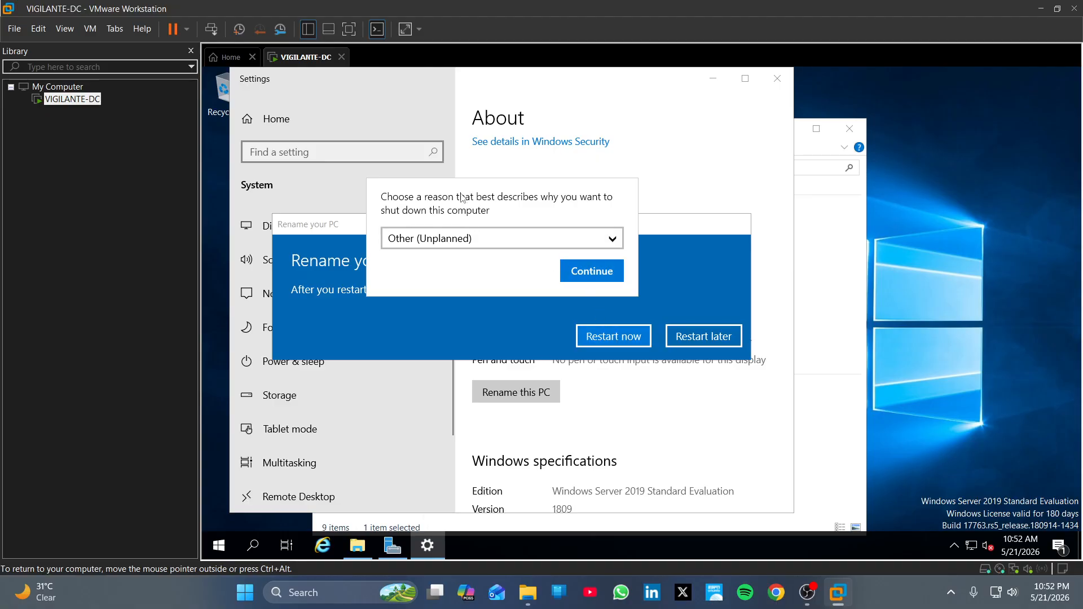
click(587, 271)
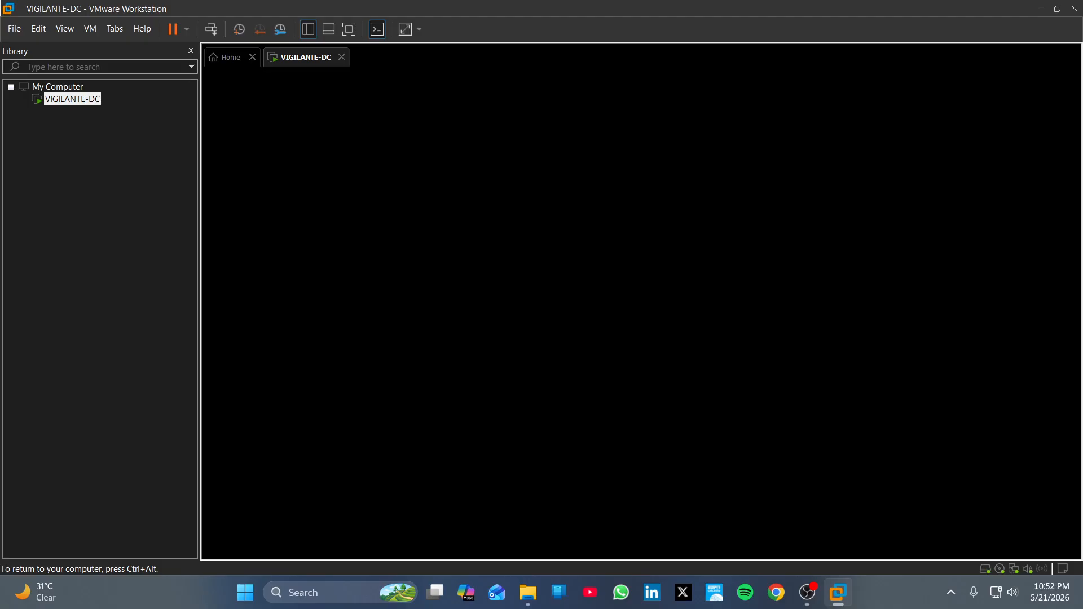
click(808, 595)
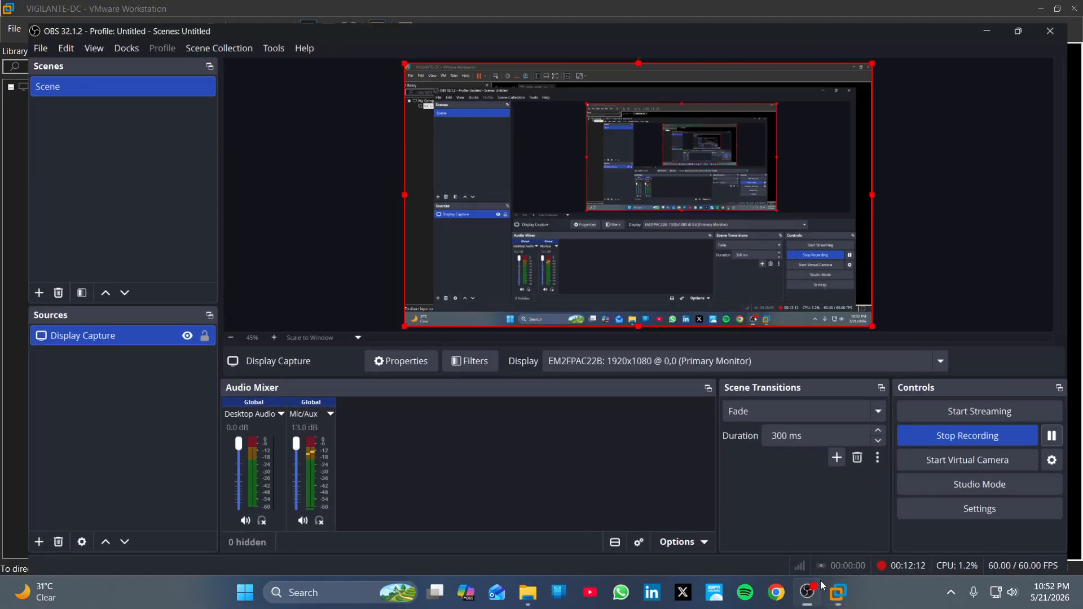
click(834, 598)
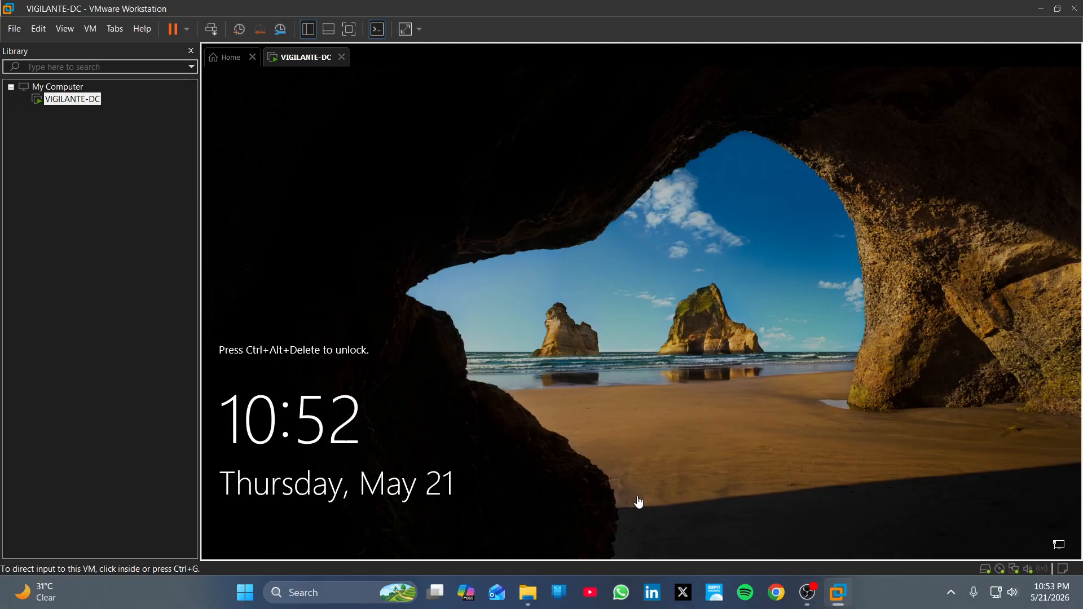
Step: After the reboot, sign back in as Administrator with the account password
click(212, 33)
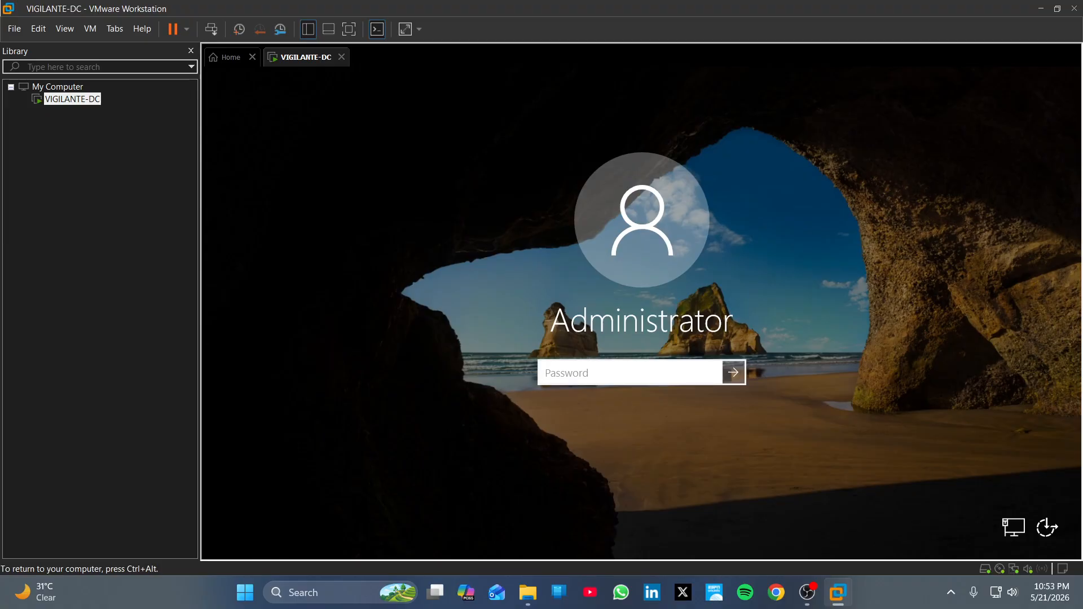
text(*********)
key(Return)
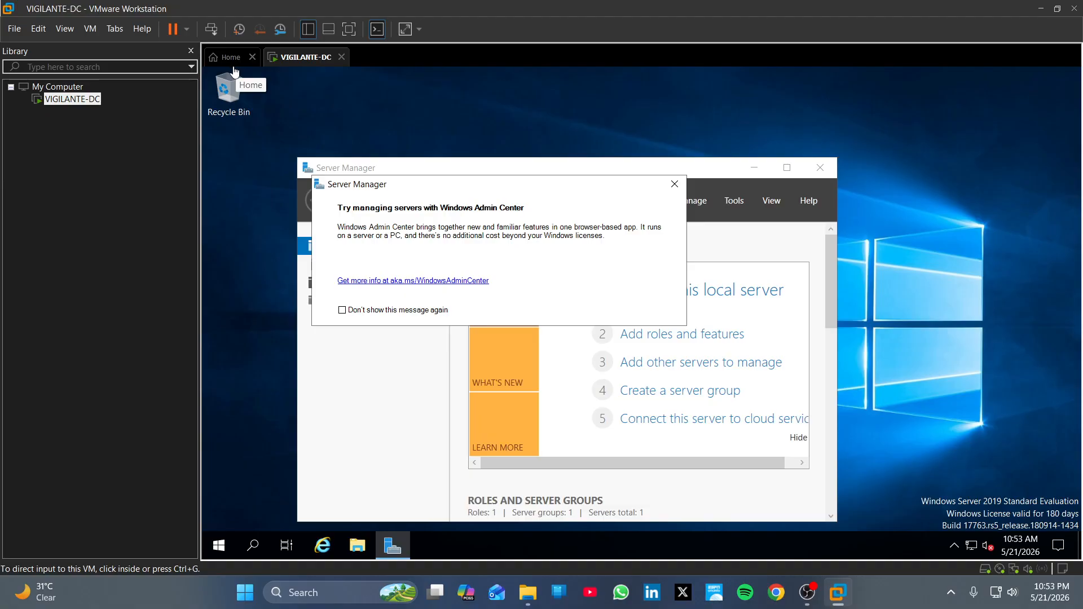
Step: Close the Windows Admin Center notice and launch Add Roles and Features from Server Manager's Manage menu
click(674, 184)
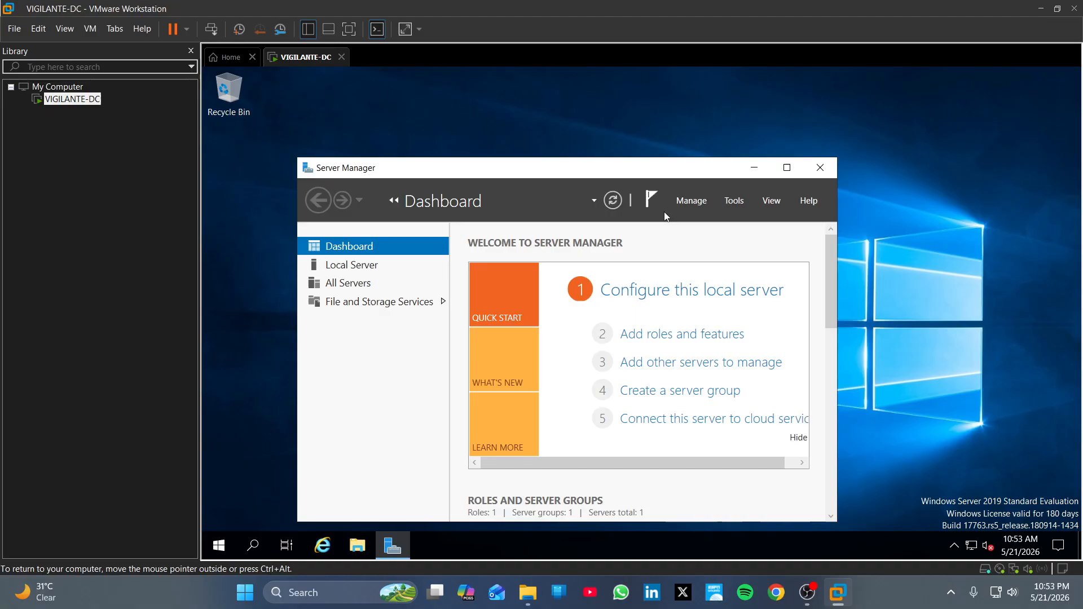
drag(670, 162, 675, 96)
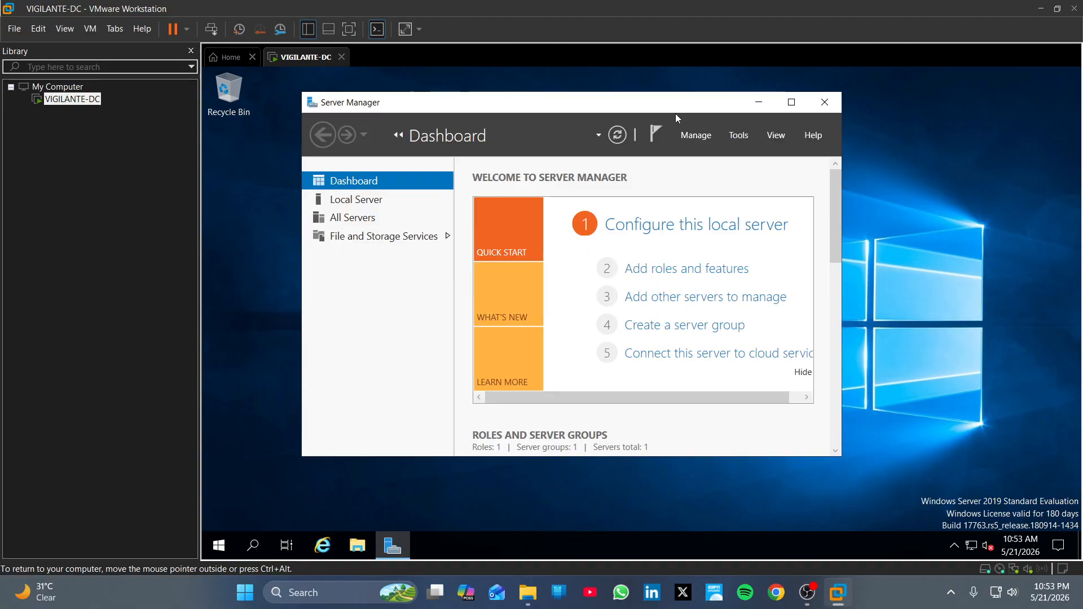
click(706, 137)
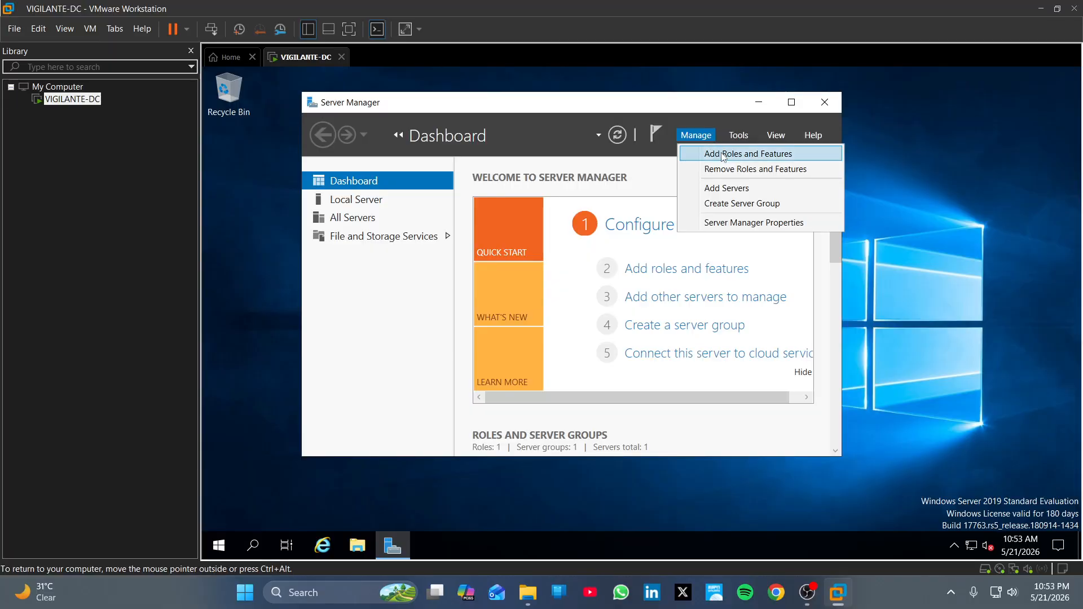
click(723, 156)
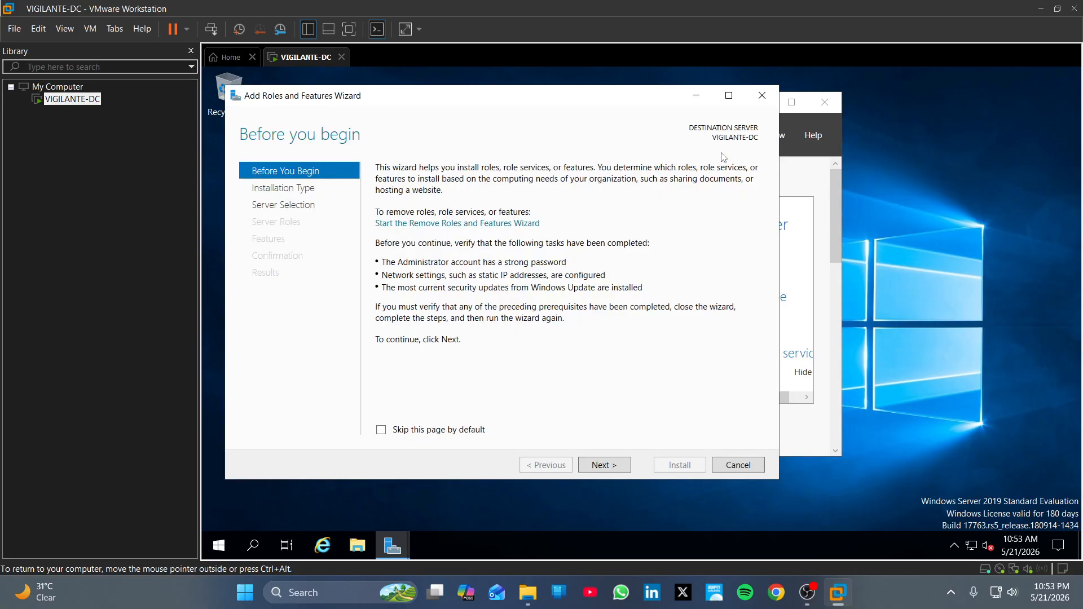
Step: Choose a role-based installation on VIGILANTE-DC and select Active Directory Domain Services with its management tools
click(611, 471)
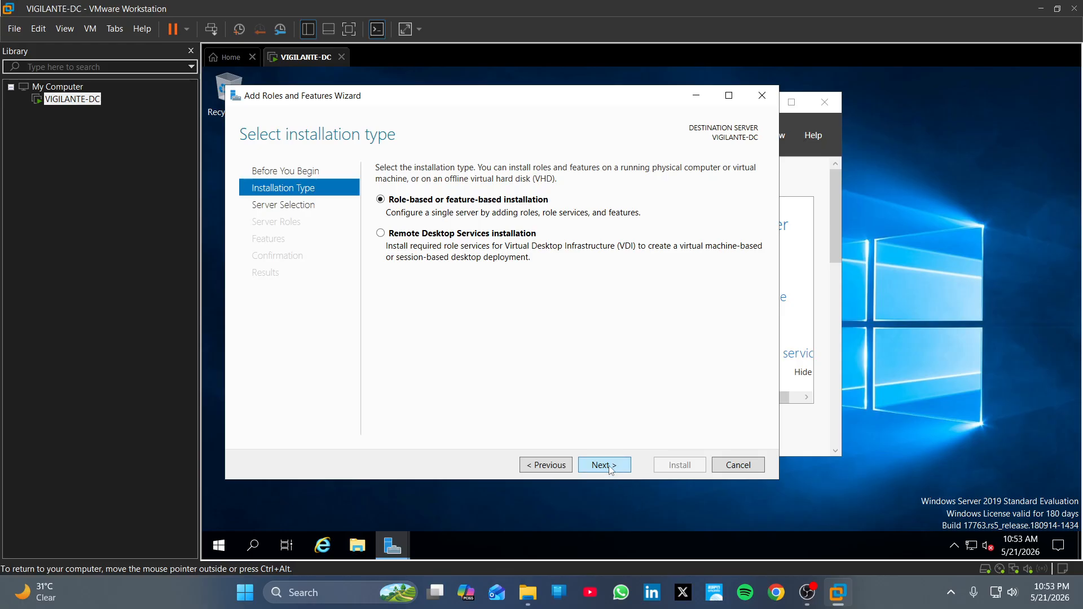
click(611, 470)
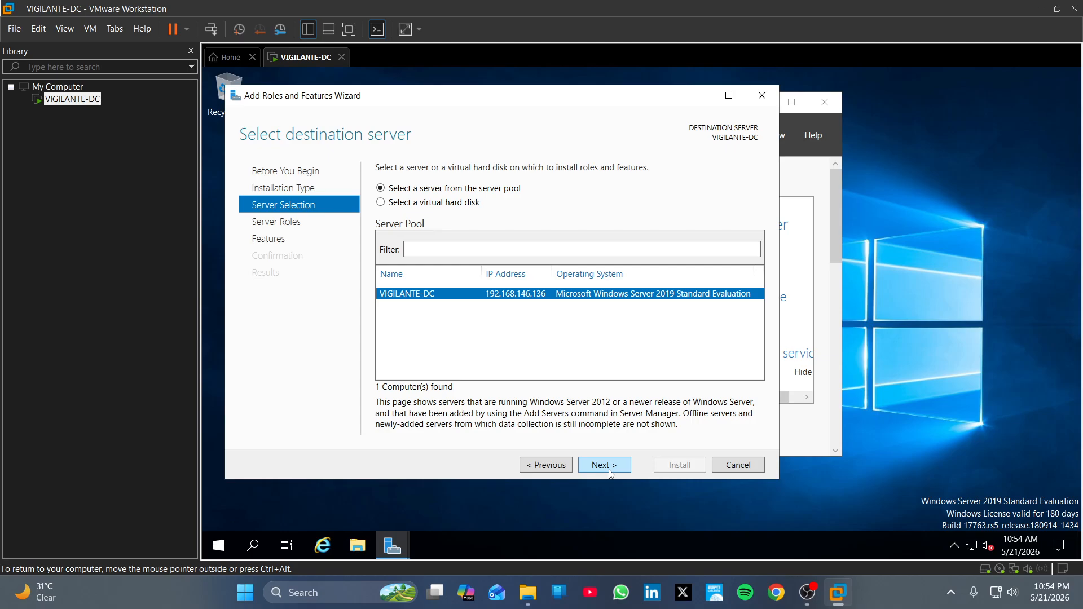
click(610, 472)
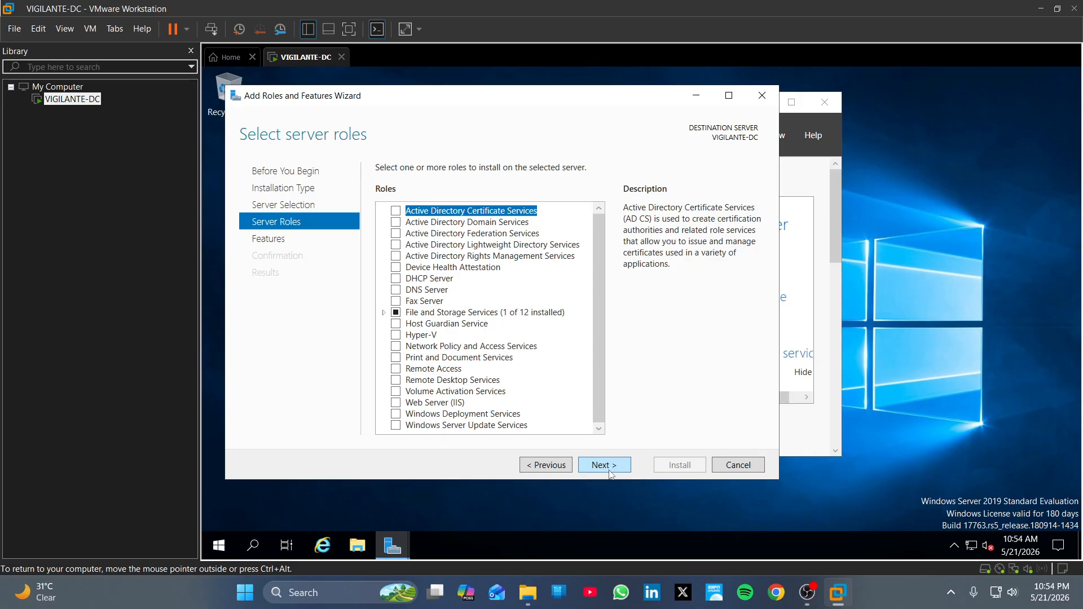
click(397, 226)
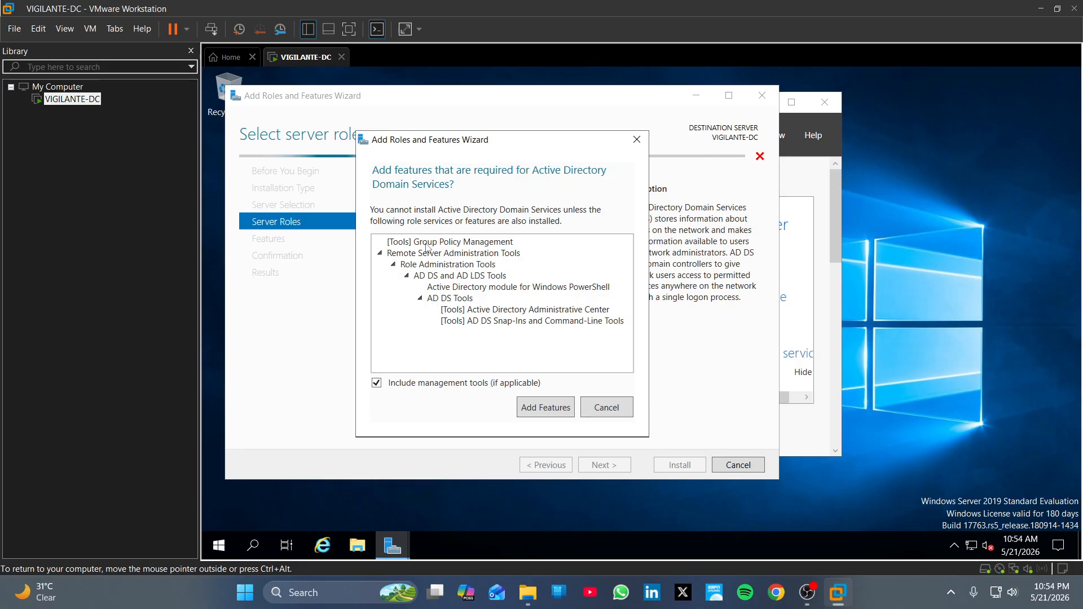
click(560, 413)
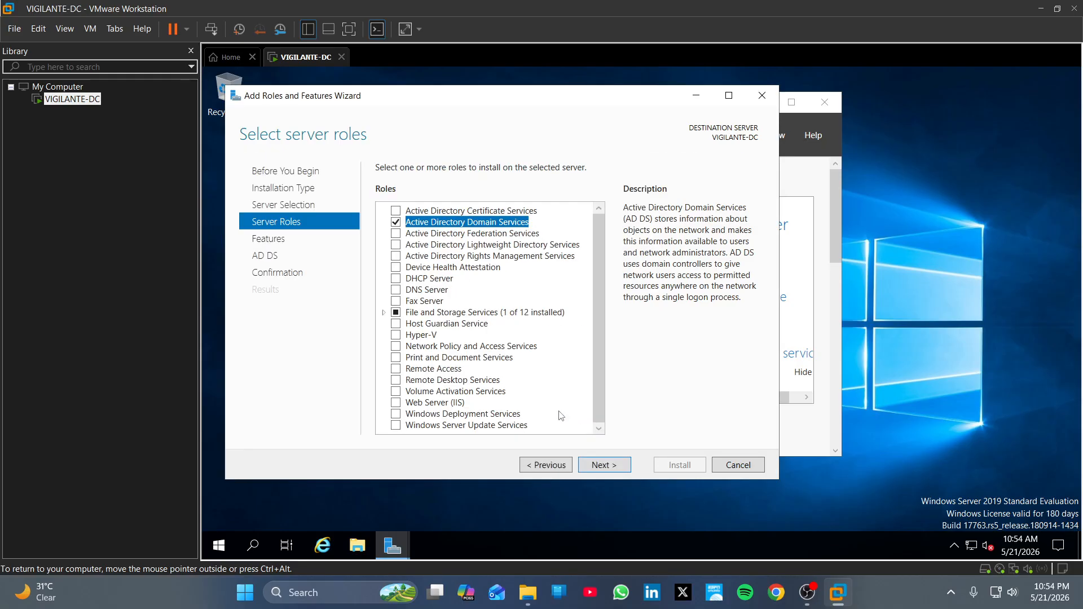
Step: Continue past Features and AD DS notes, install the role, then close the finished wizard
click(597, 466)
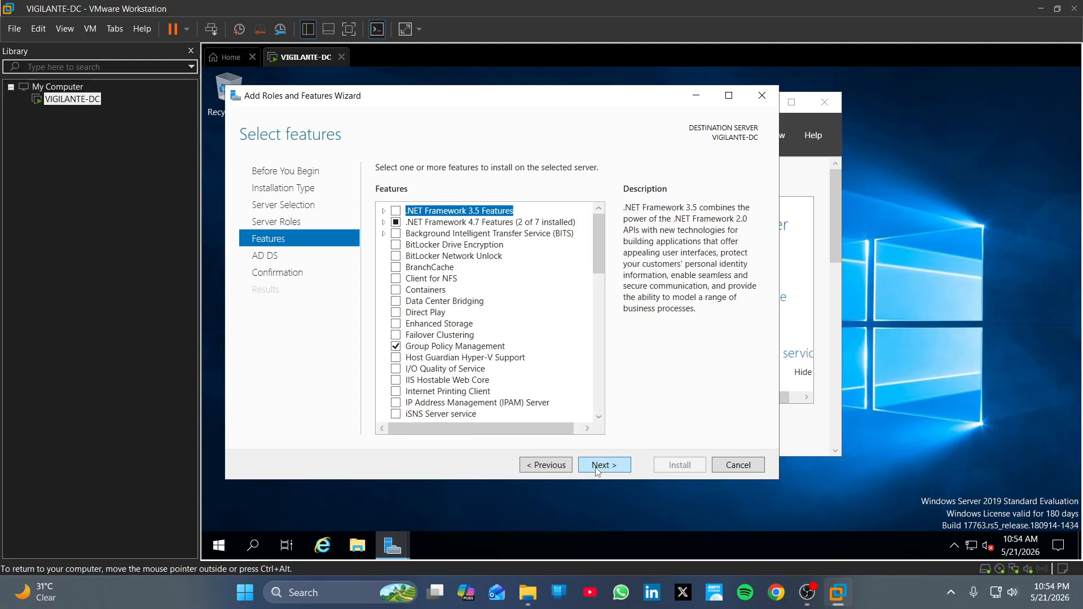
click(595, 467)
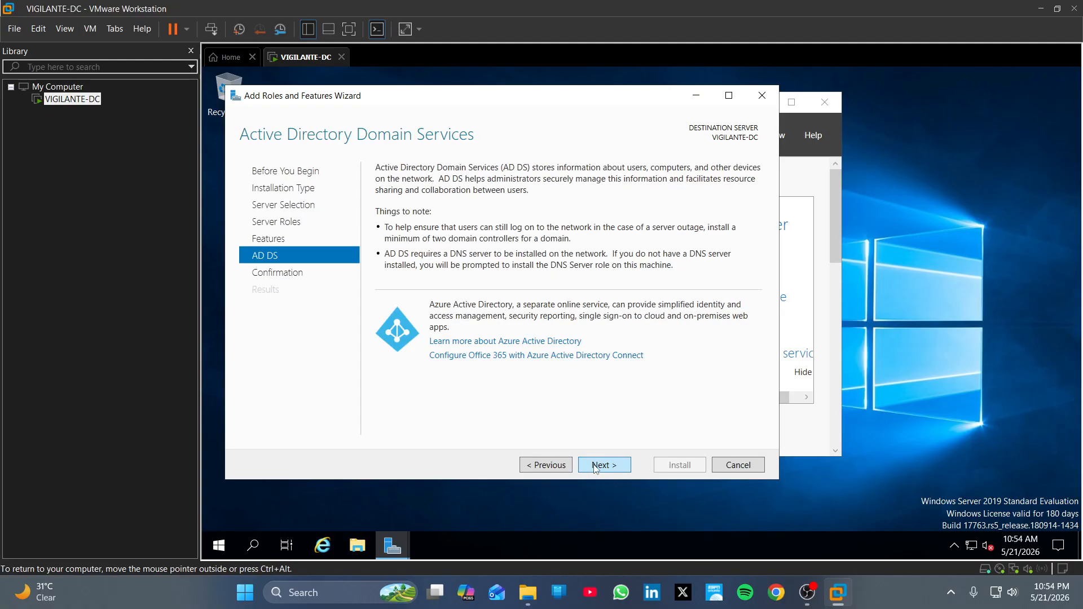
click(599, 467)
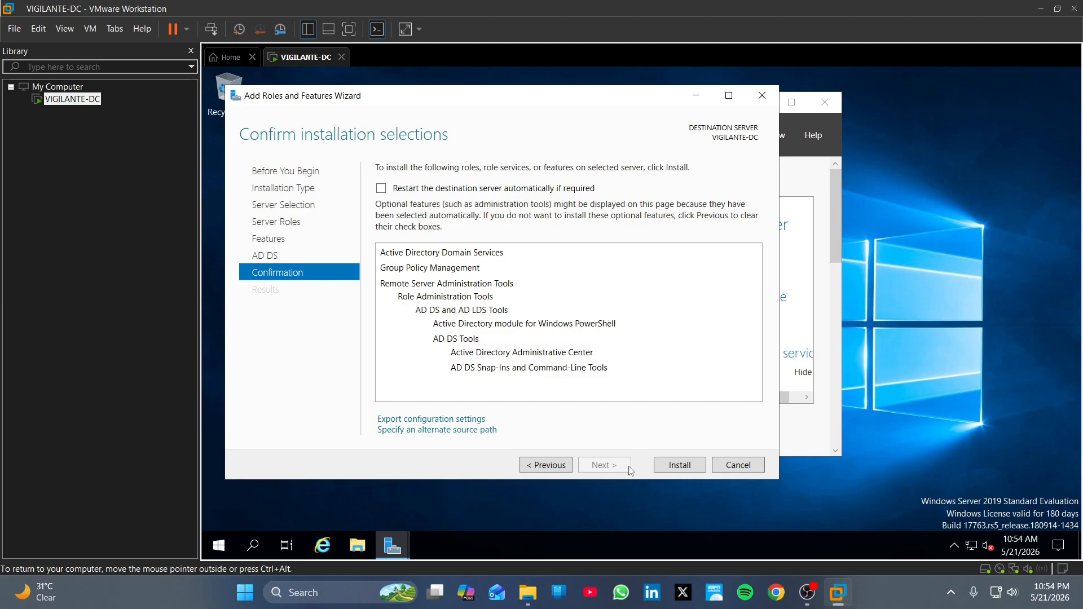
click(681, 465)
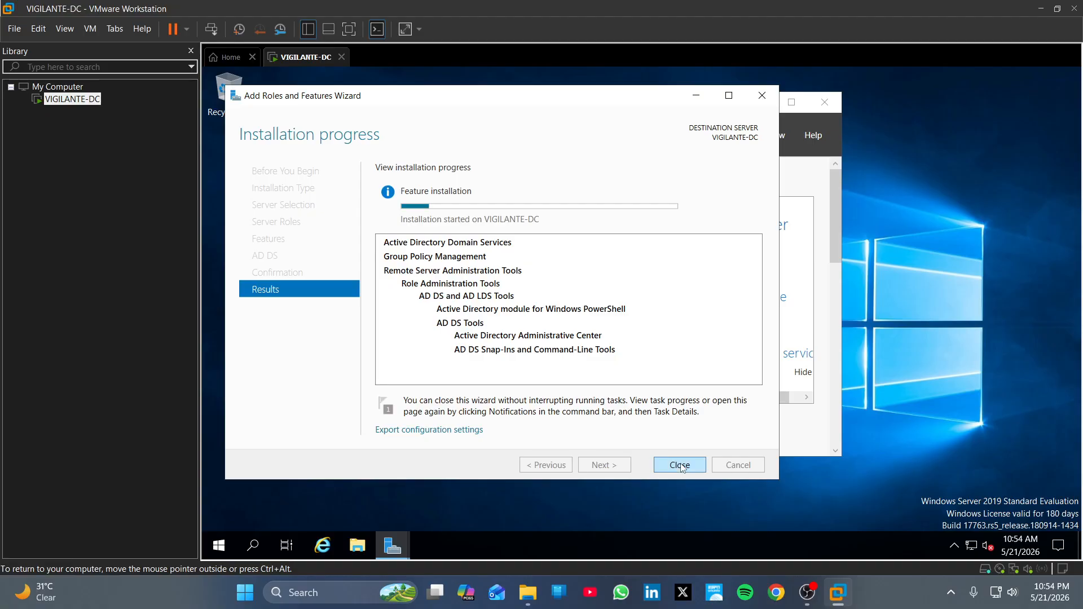
click(808, 593)
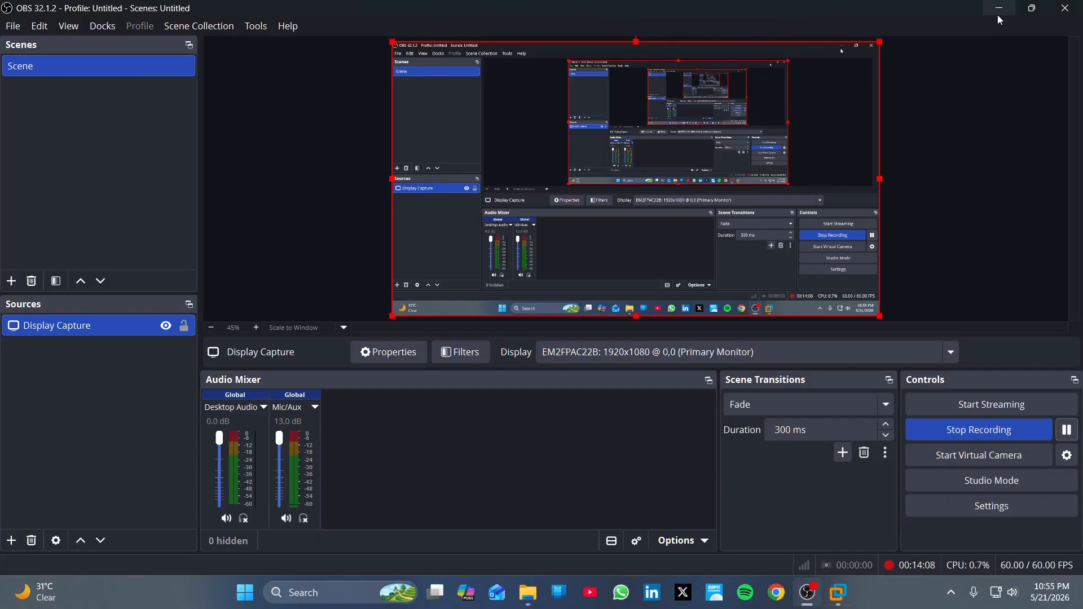
click(1001, 9)
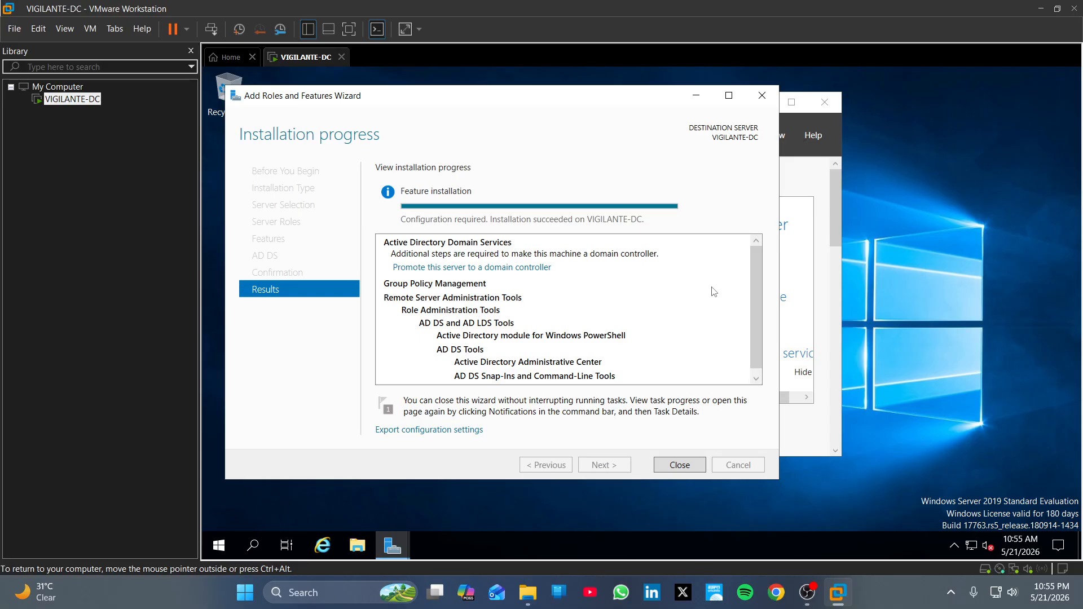
click(680, 465)
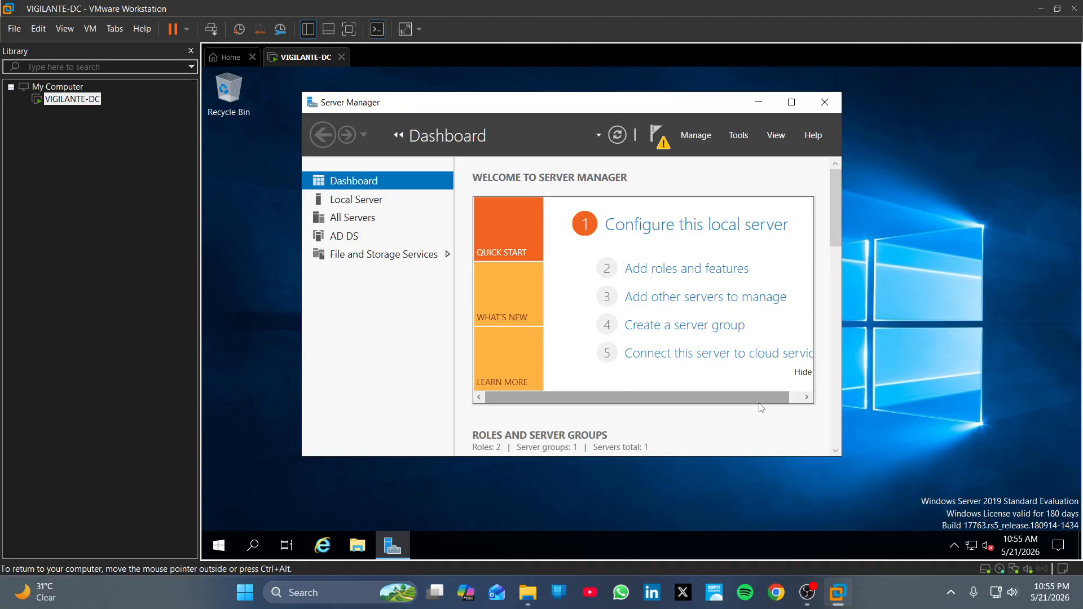
Step: From the Server Manager notifications, choose 'Promote this server to a domain controller'
click(661, 142)
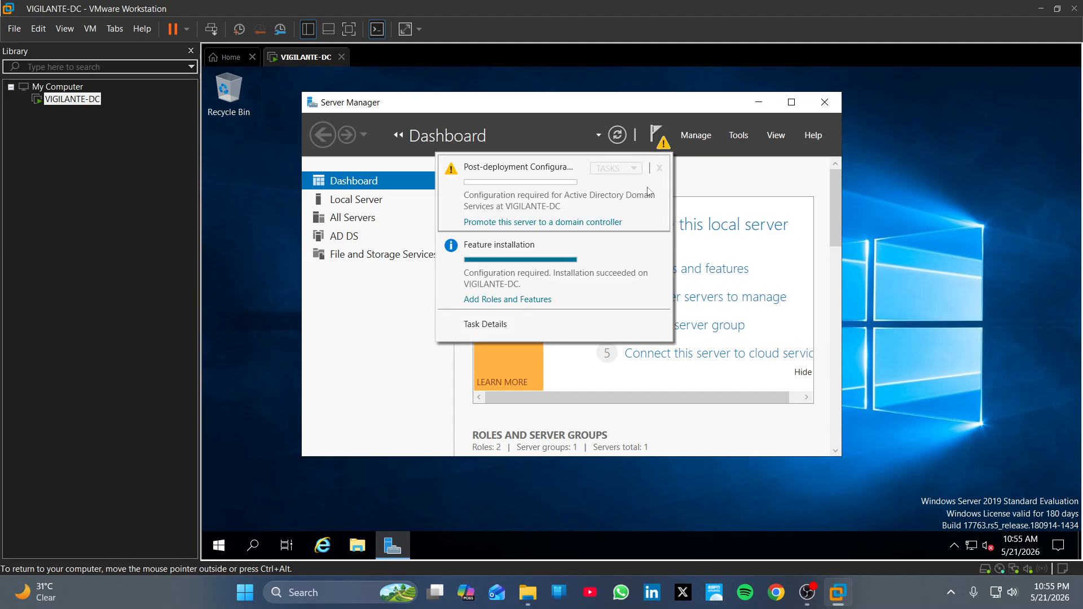
click(608, 223)
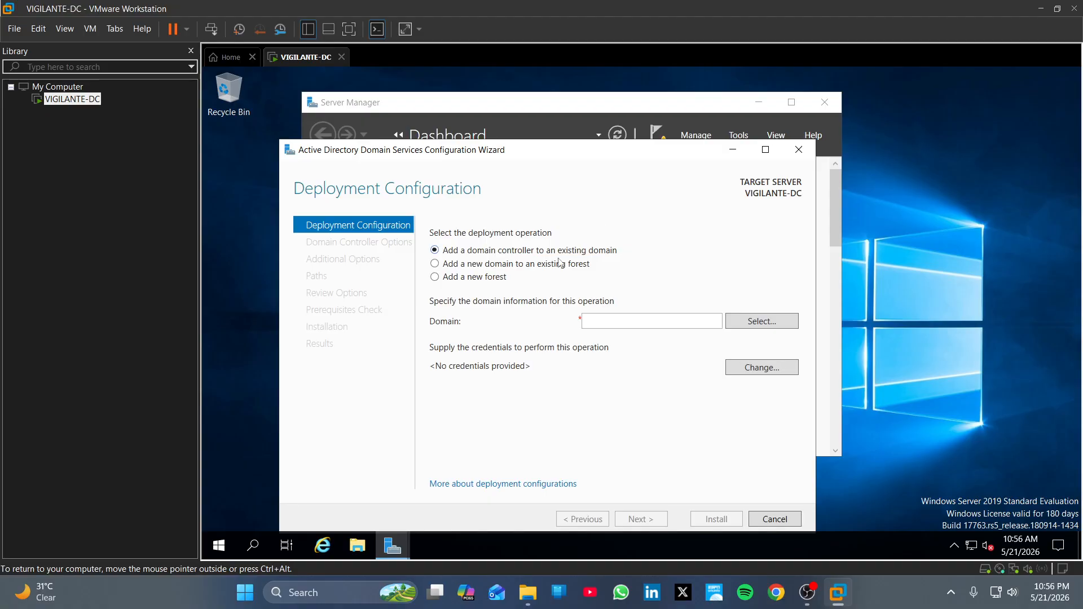
Step: Add a new forest with root domain name HACKER.local and continue to Domain Controller Options
click(488, 280)
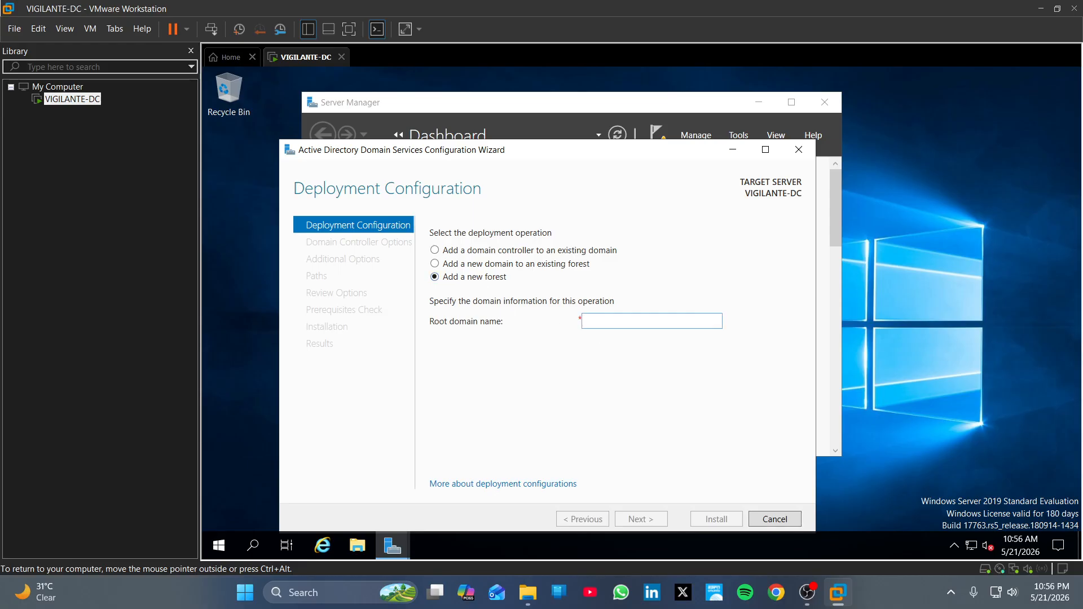
text(HACKER.)
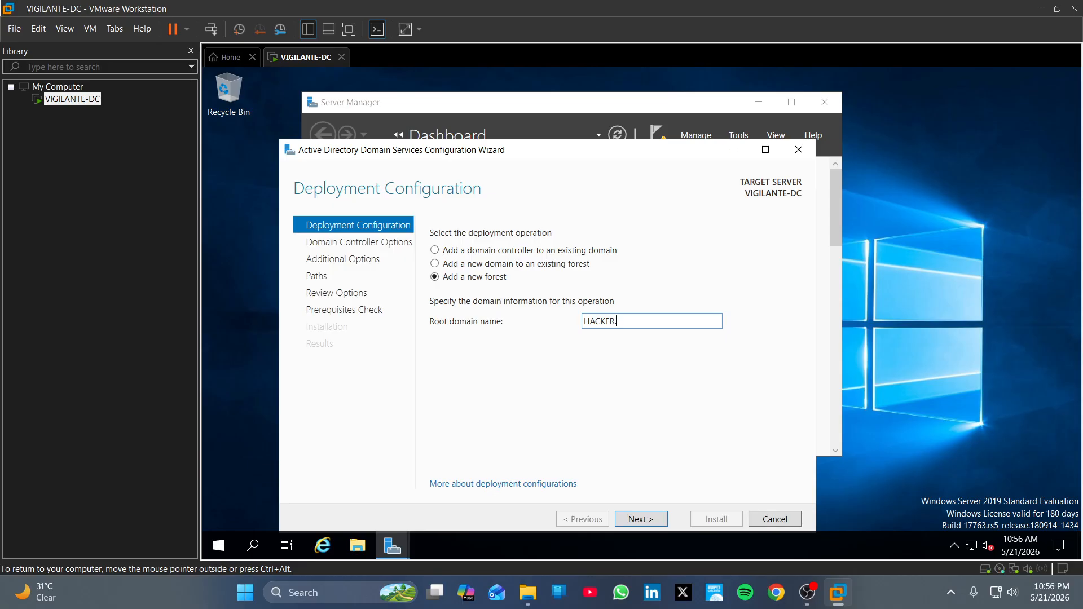
text(local)
click(658, 525)
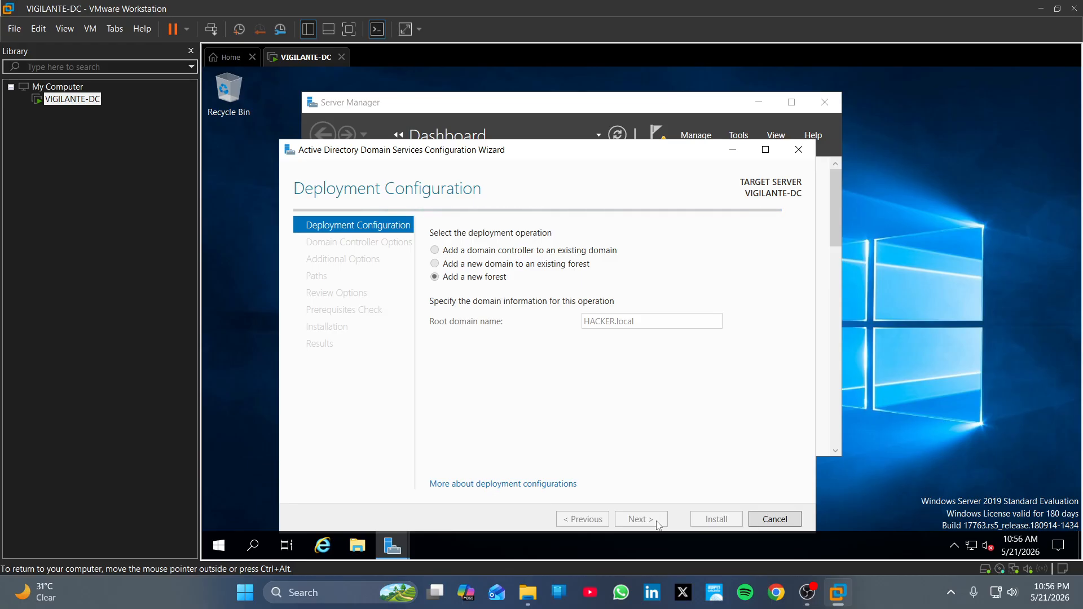
click(808, 593)
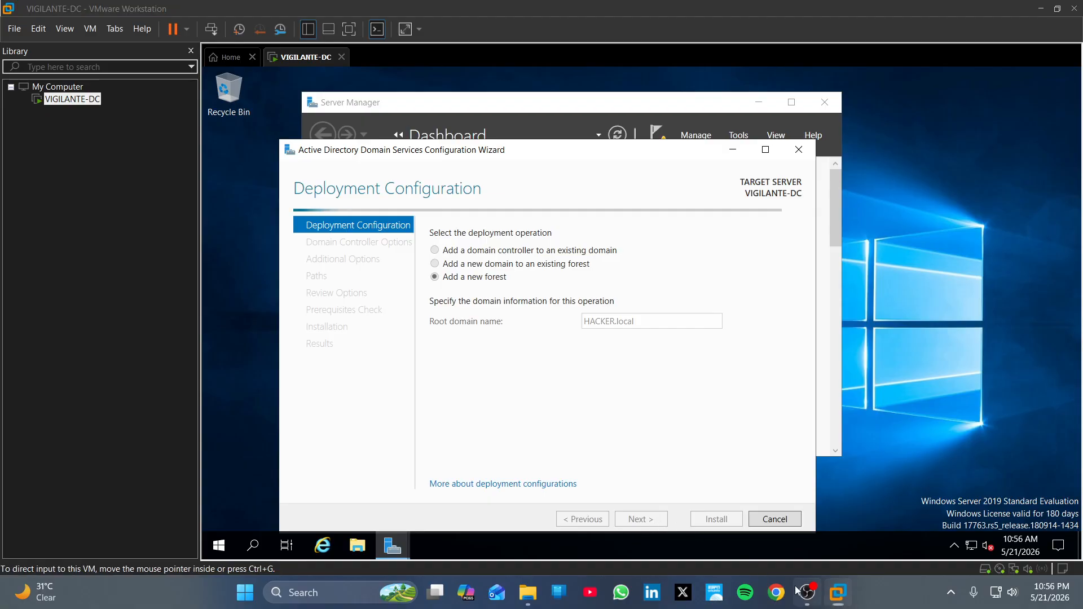
click(838, 592)
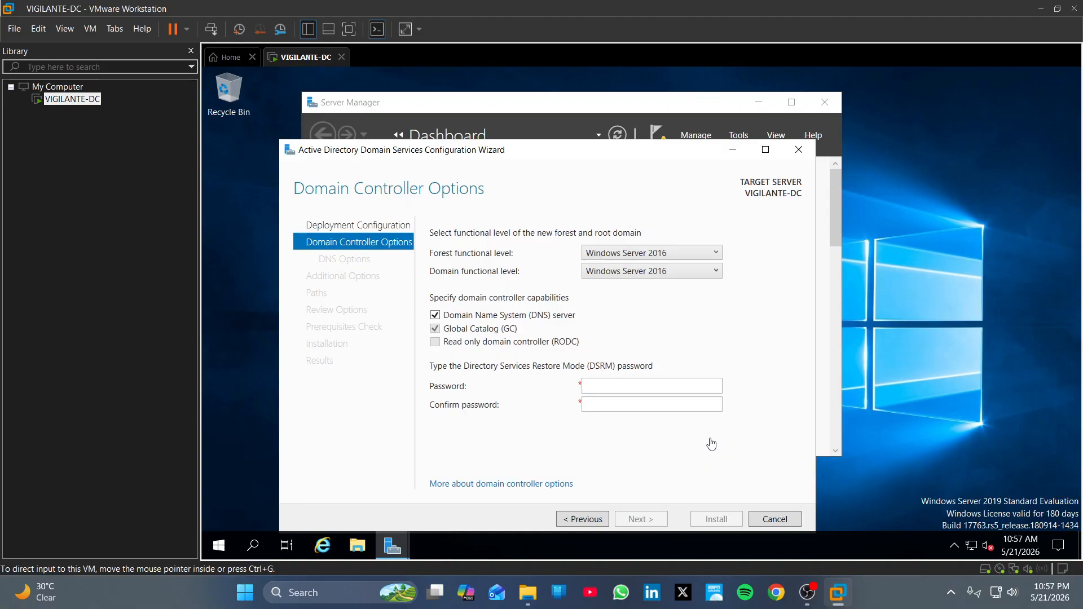
Step: Enter and confirm the DSRM password, keeping DNS server and Global Catalog enabled, then continue
click(655, 386)
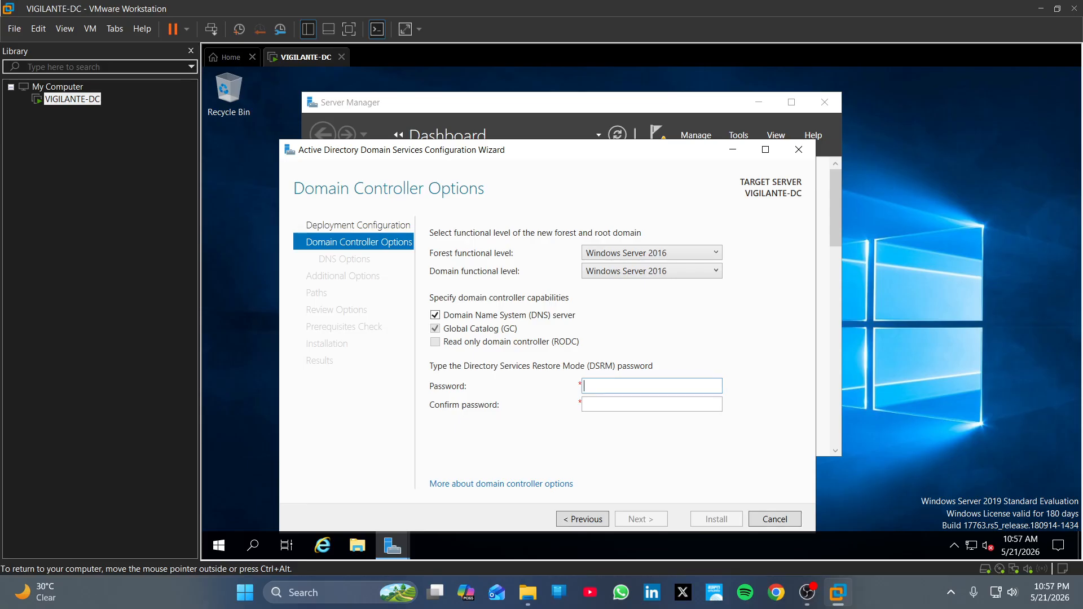
text(P@ssword1)
key(Tab)
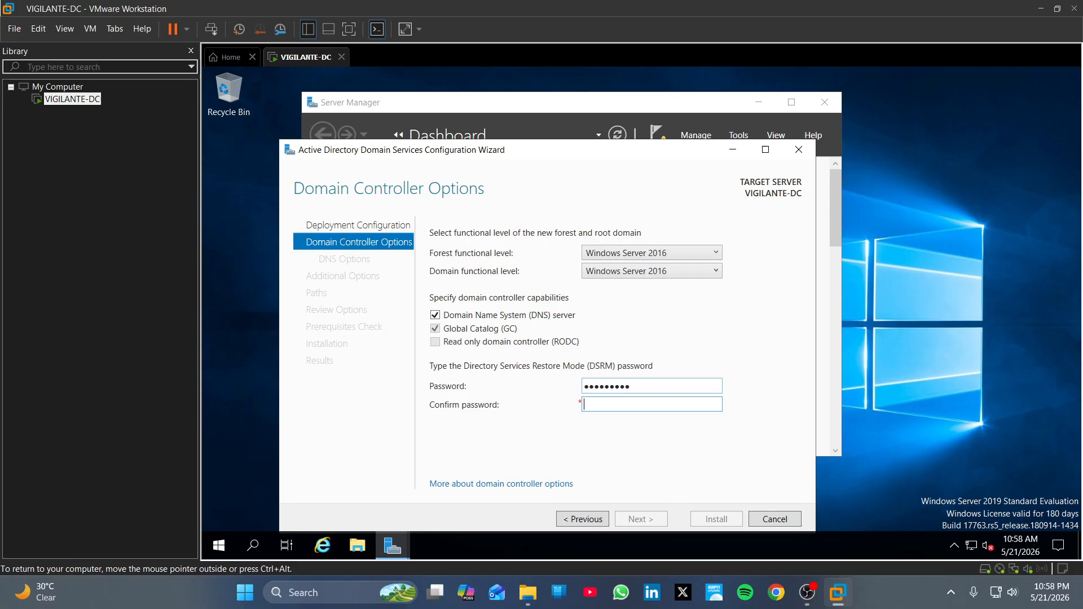
text(P@ssw0rd1)
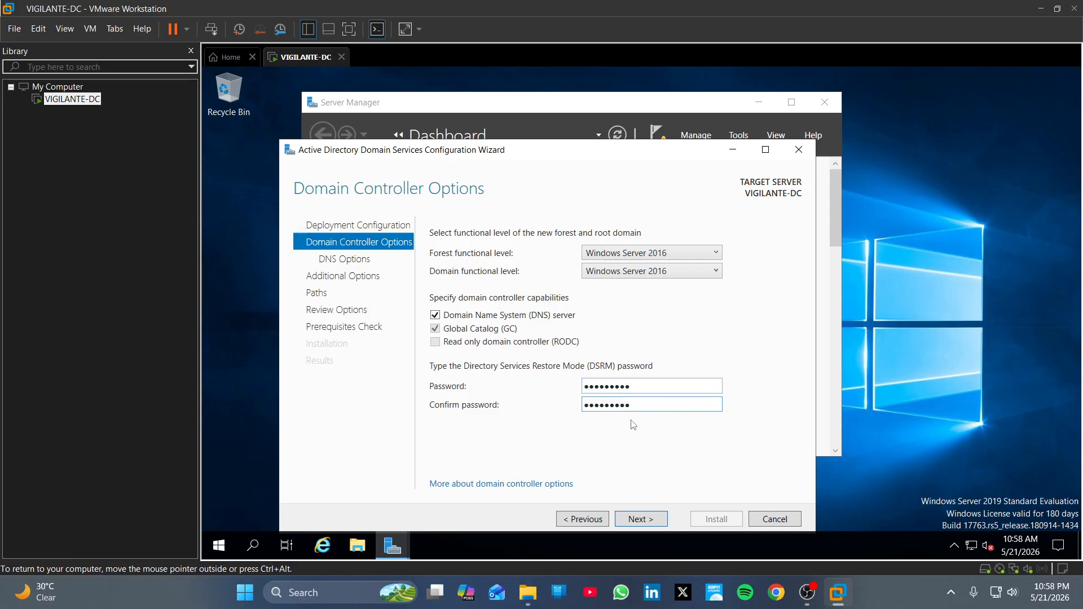
click(641, 519)
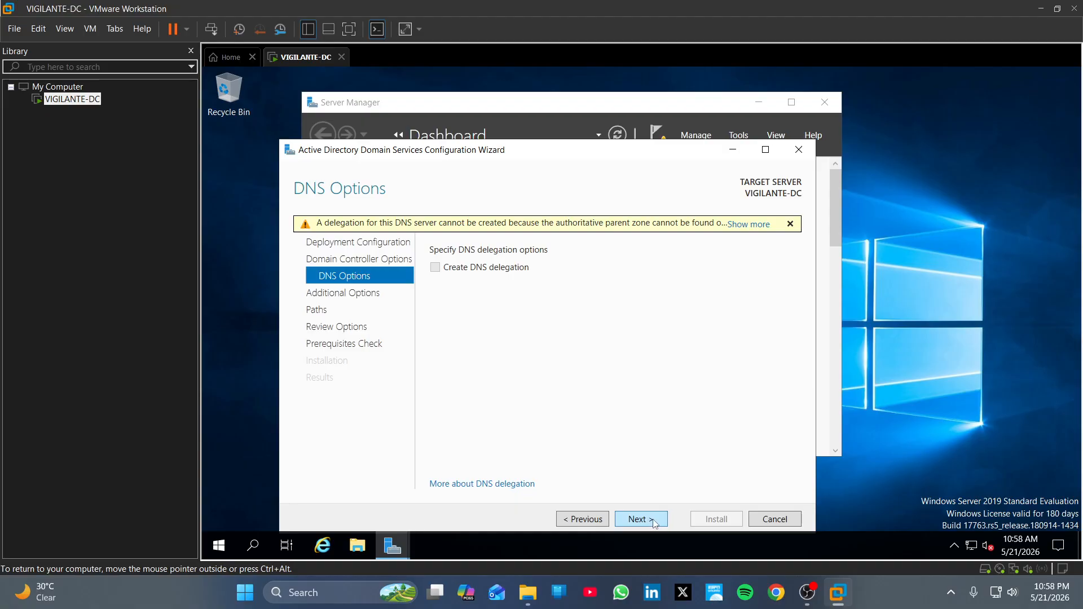
Step: Keep no DNS delegation, NetBIOS name HACKER and the default database and log folders
click(652, 523)
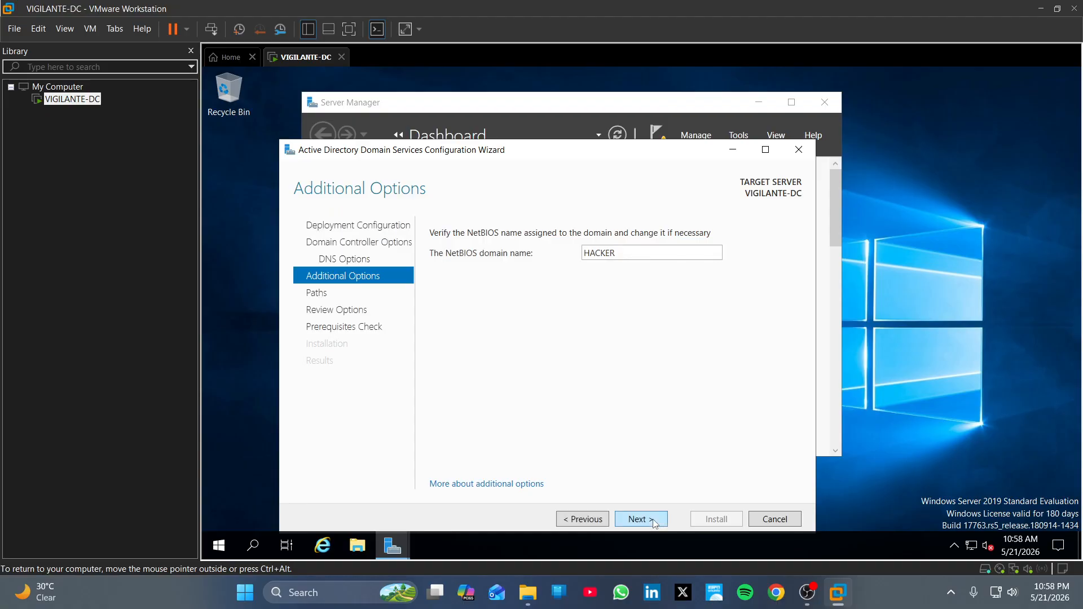
click(654, 523)
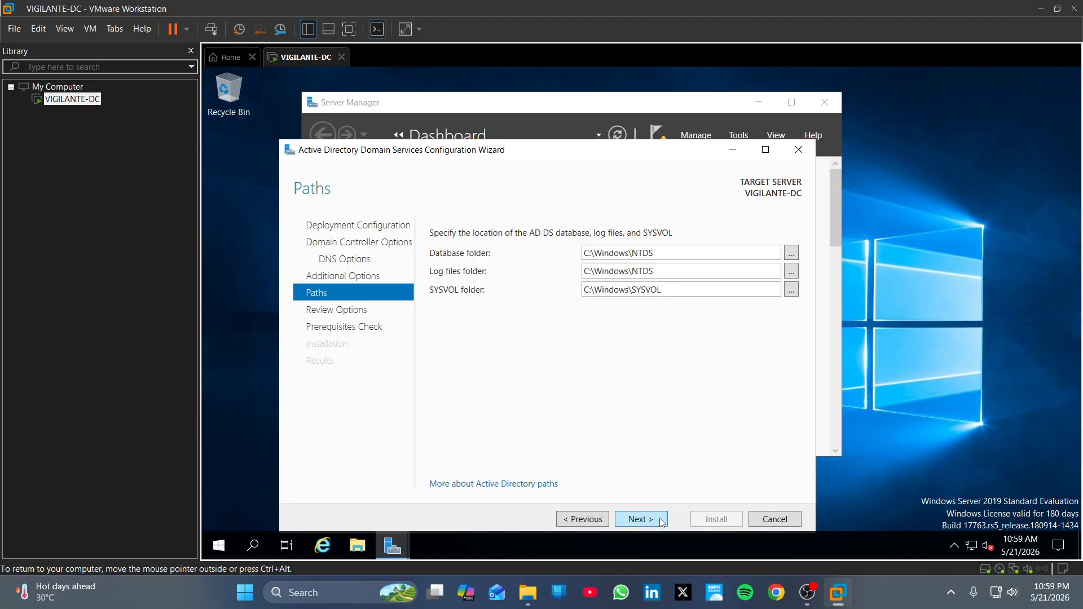
drag(662, 253, 583, 253)
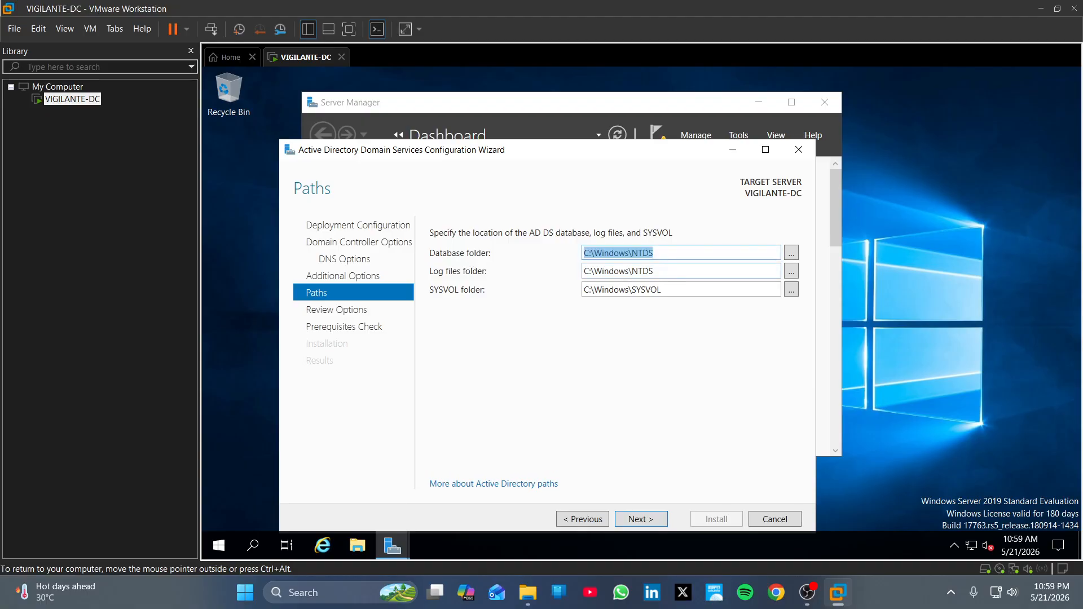
key(Tab)
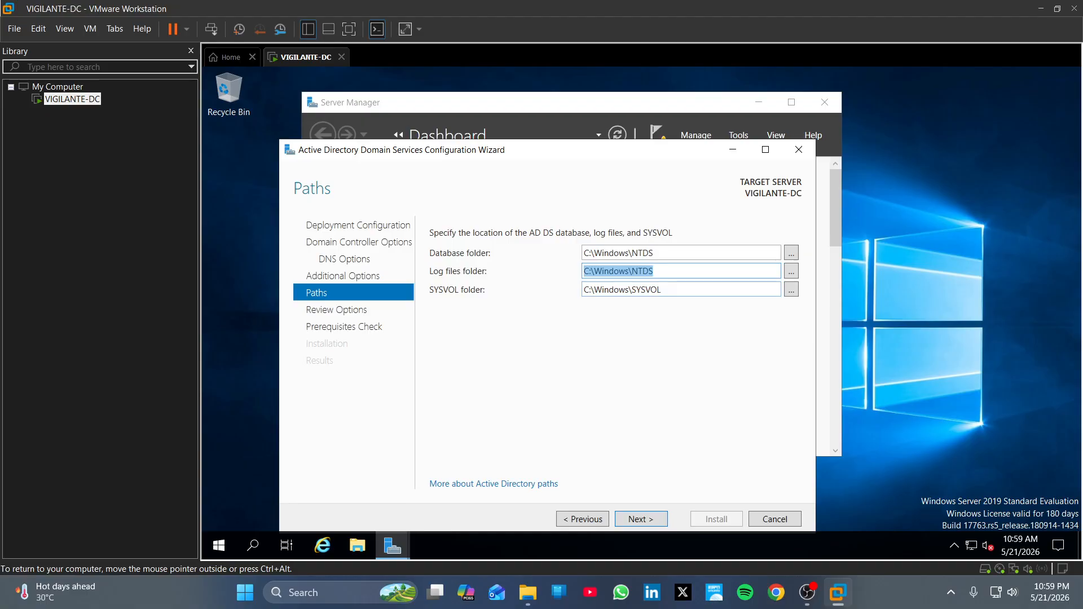
click(659, 524)
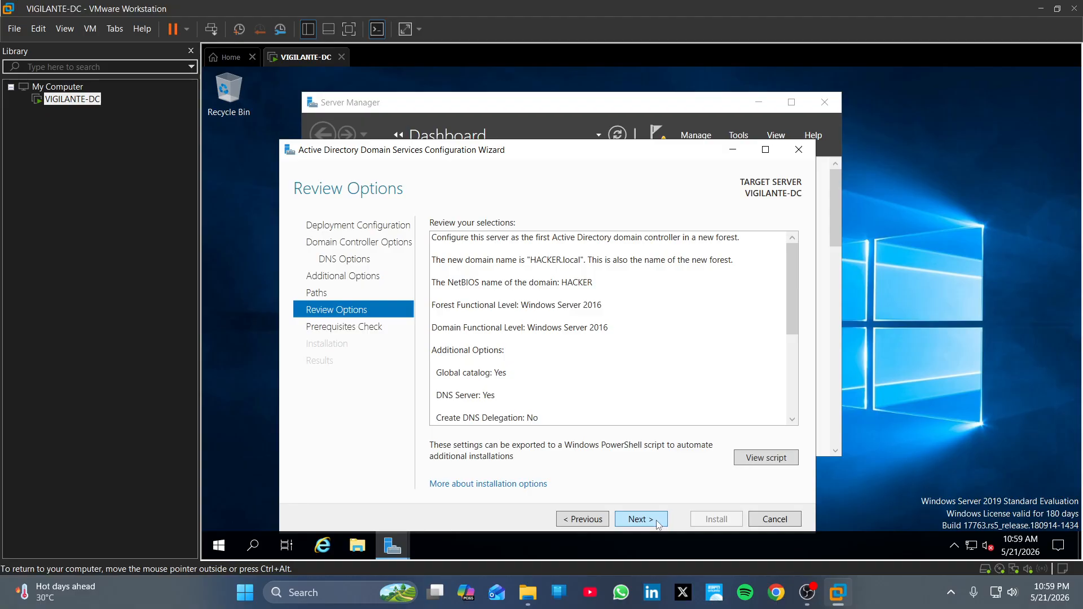
Step: Accept the reviewed settings and let the prerequisite checks run until they all pass
click(659, 524)
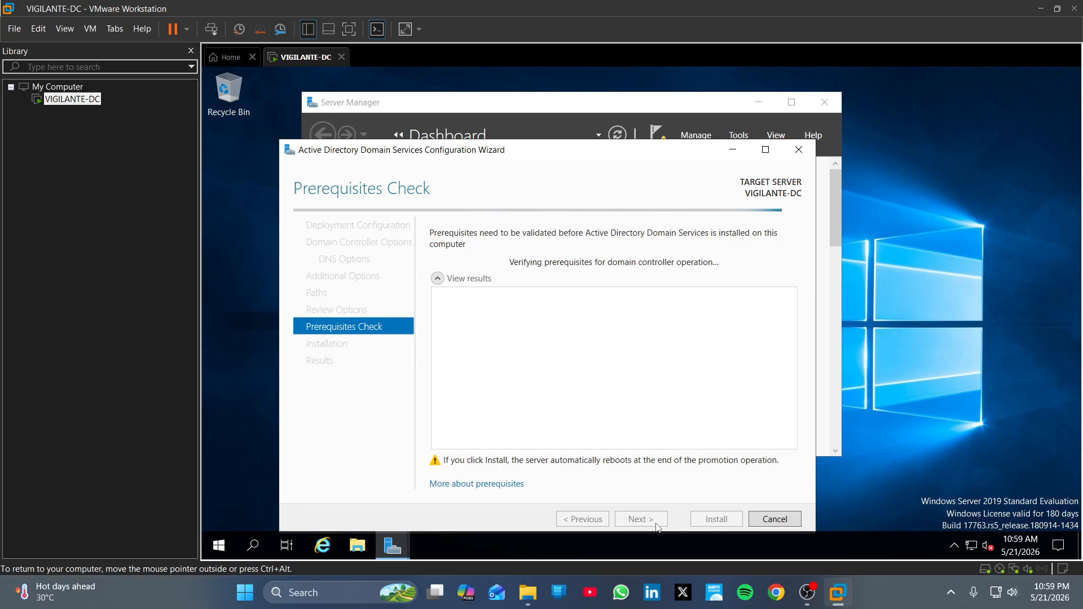
click(807, 592)
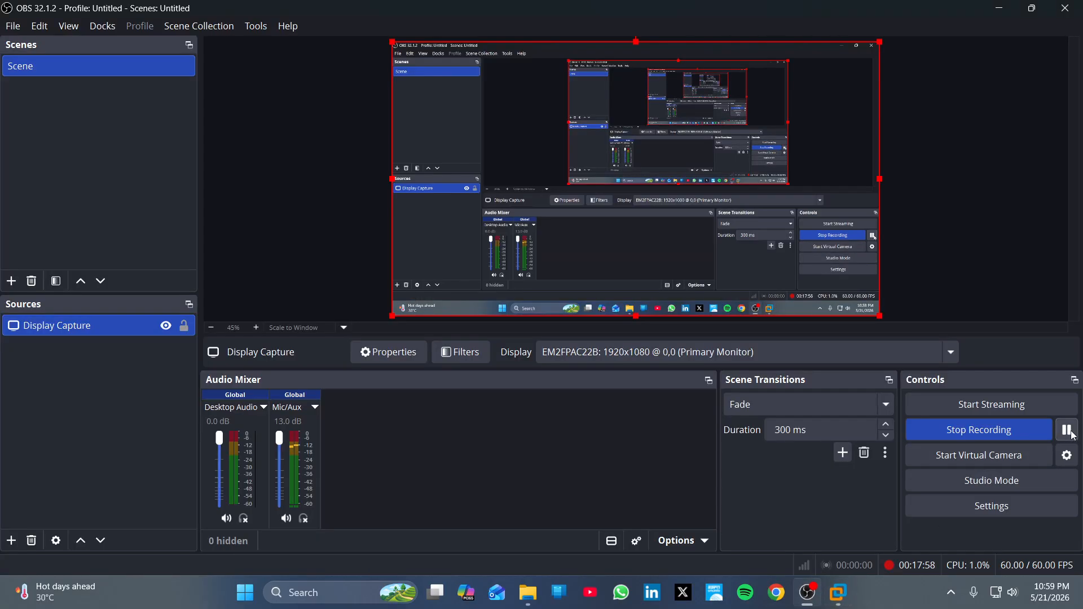
click(837, 599)
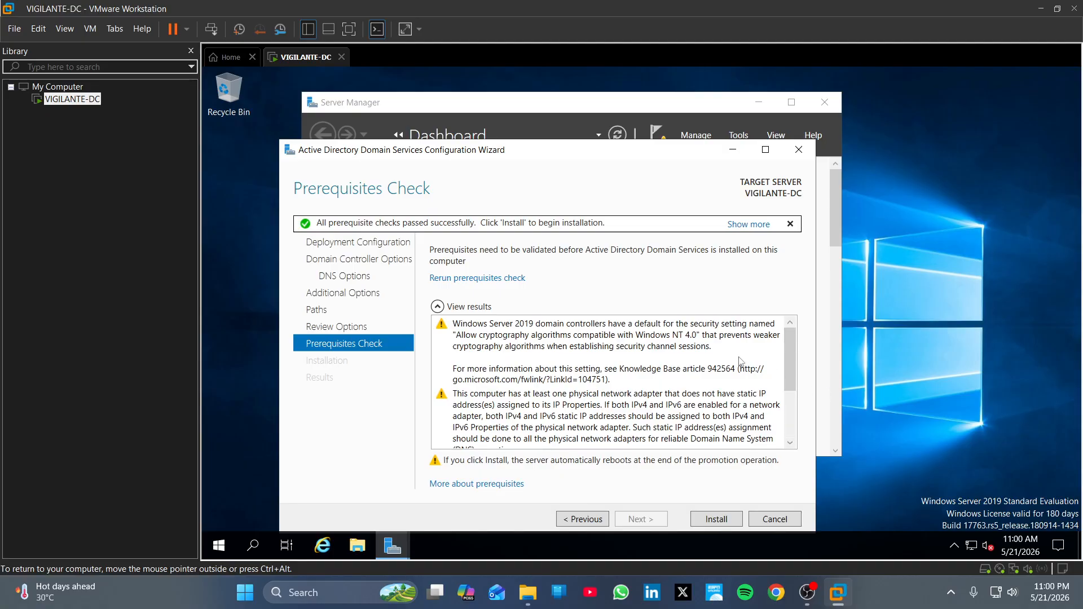
scroll(705, 372, down, 5)
scroll(682, 394, up, 5)
Step: Install the domain controller and, after the reboot, bring up the HACKER\Administrator sign-in screen
click(714, 520)
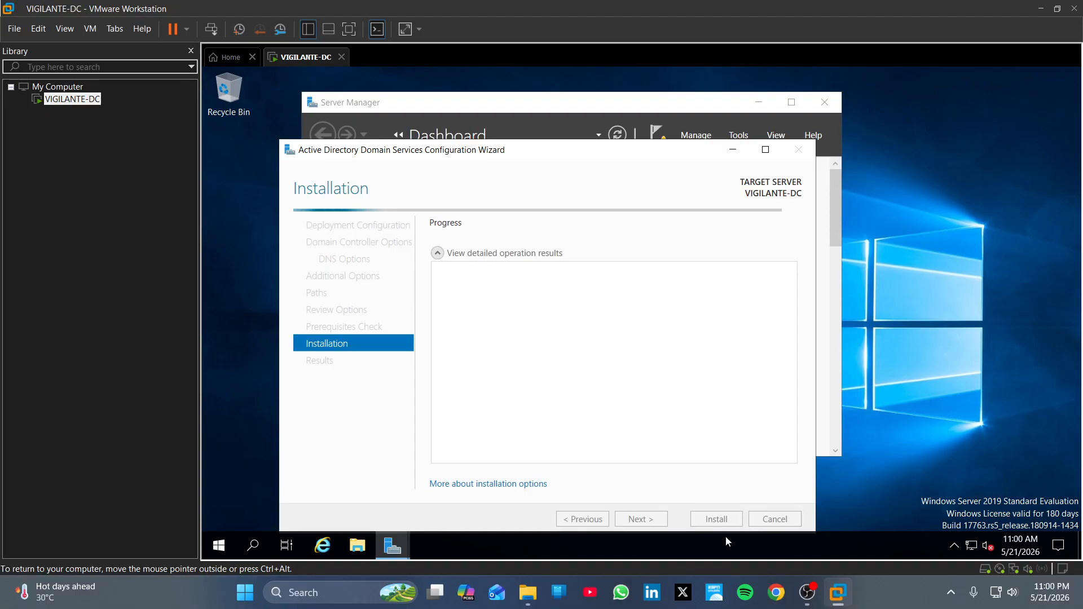
click(812, 591)
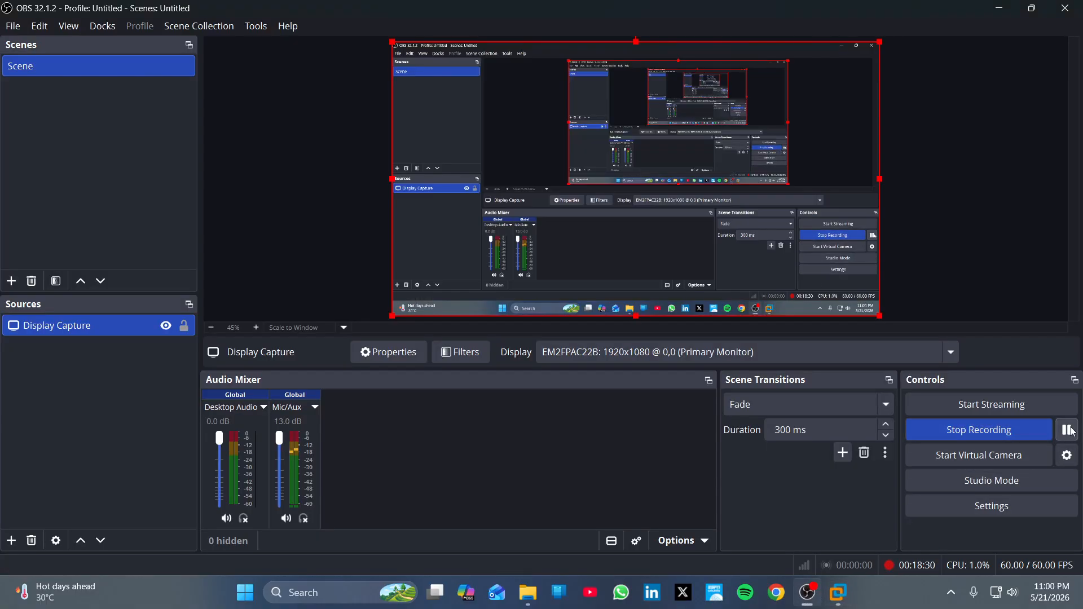
mouse_move(846, 600)
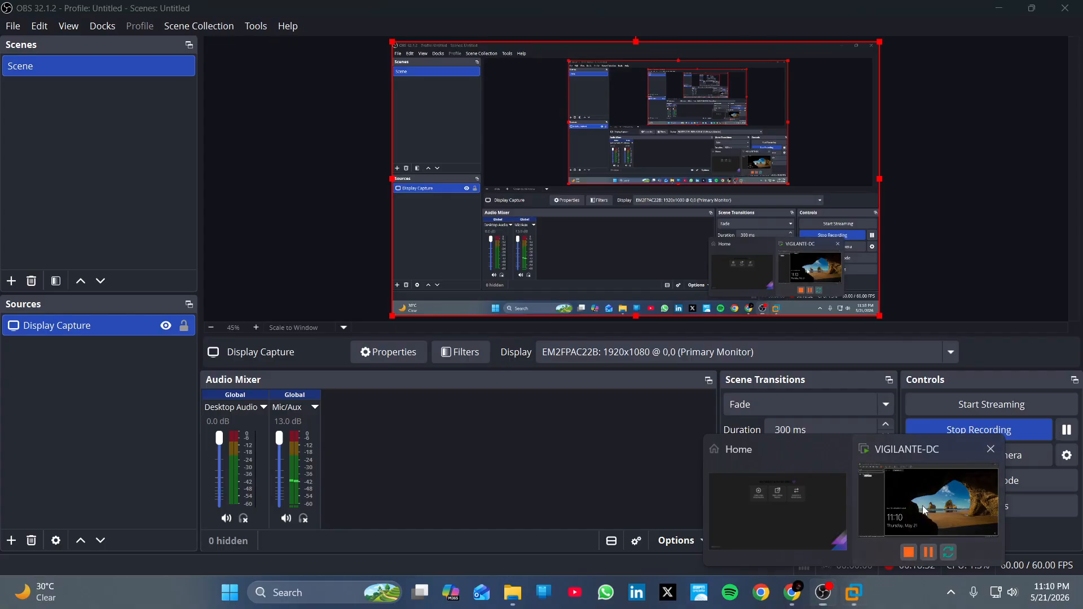
click(870, 524)
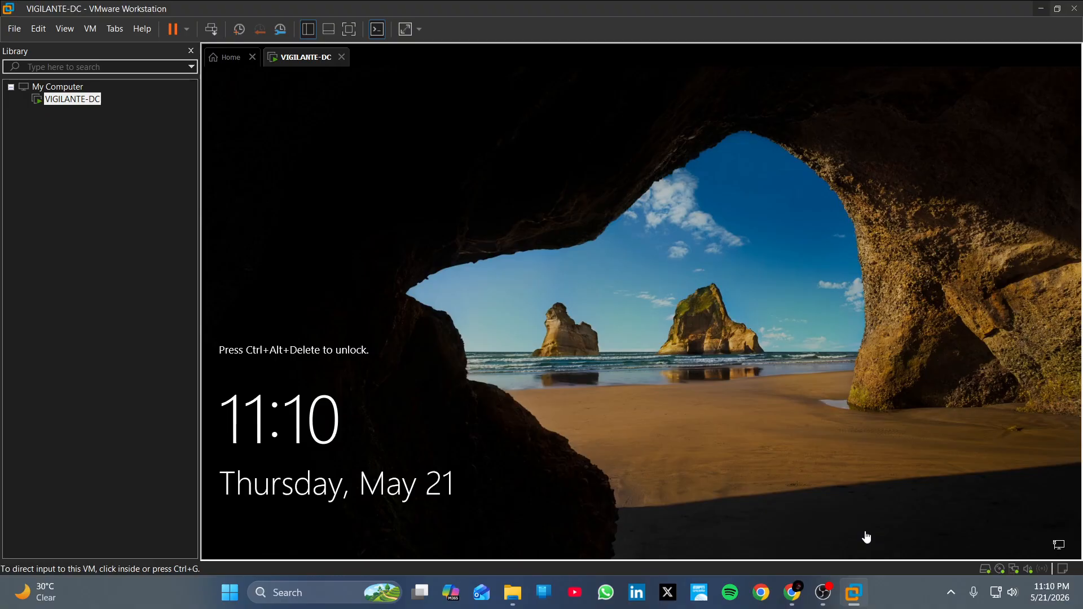
click(209, 34)
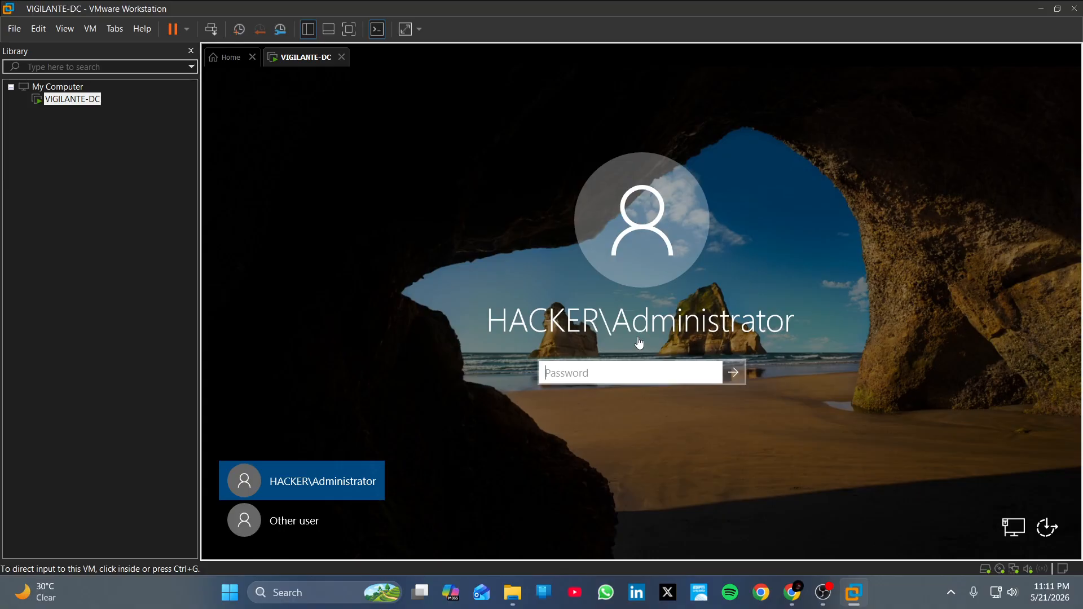
Step: Sign in as HACKER\Administrator with the account password, then bring OBS Studio forward
click(601, 368)
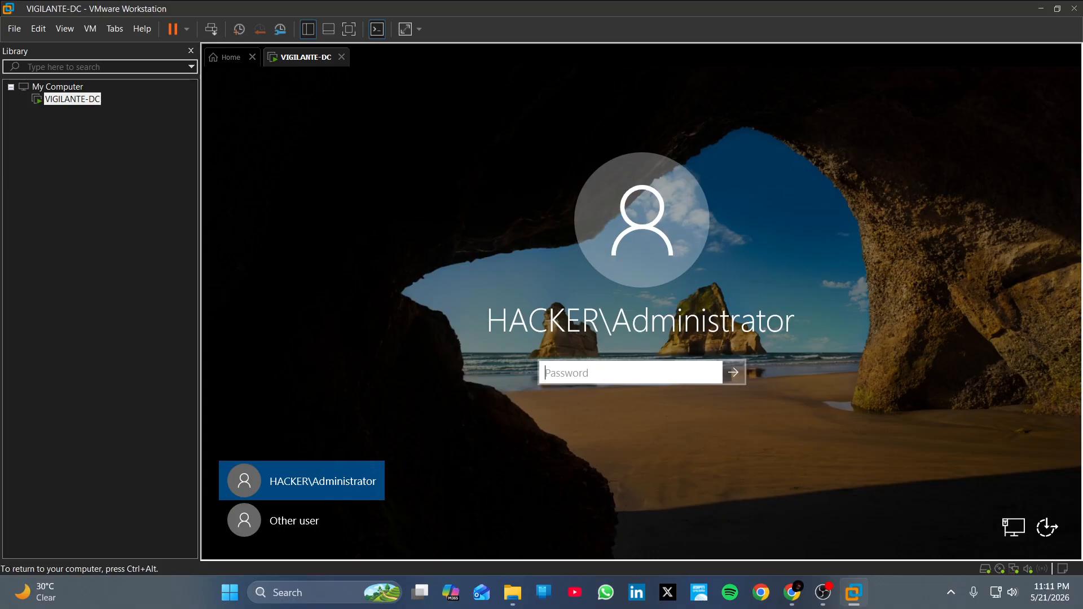
text(P)
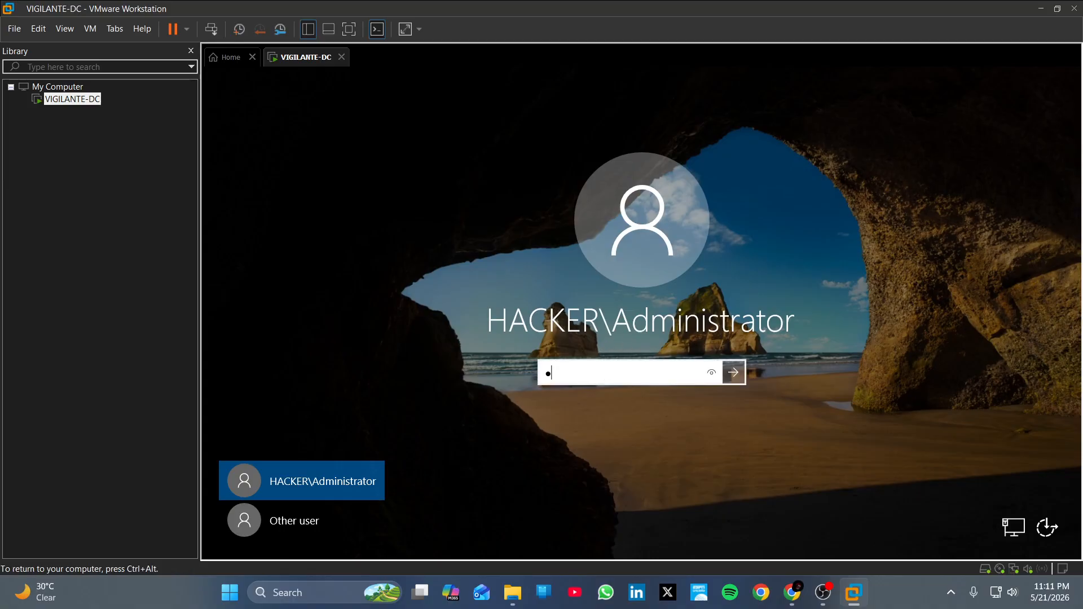
text(@ssw0rd1)
click(716, 373)
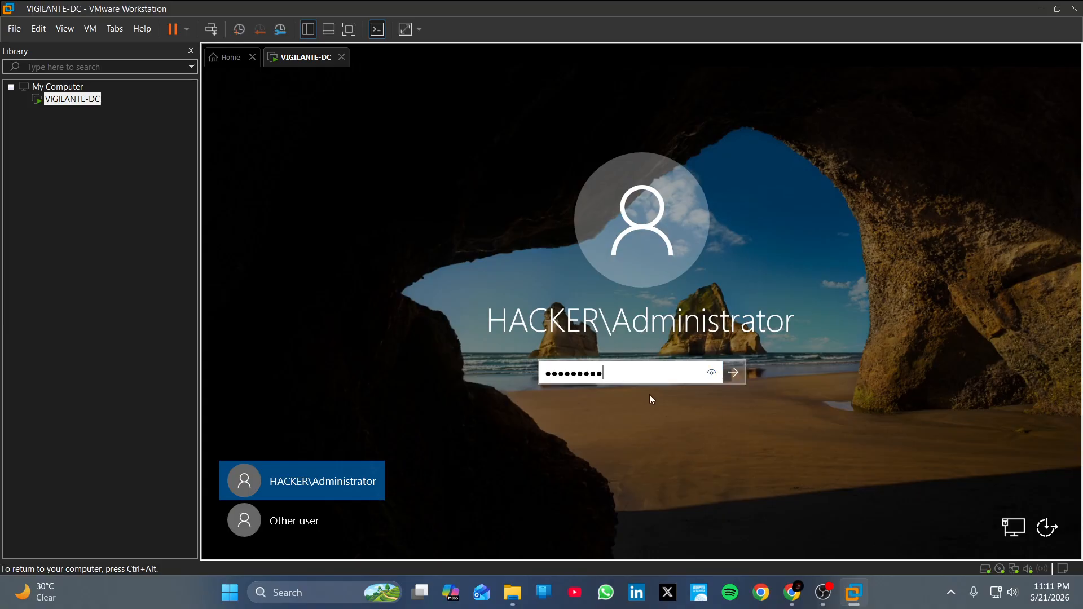
click(734, 372)
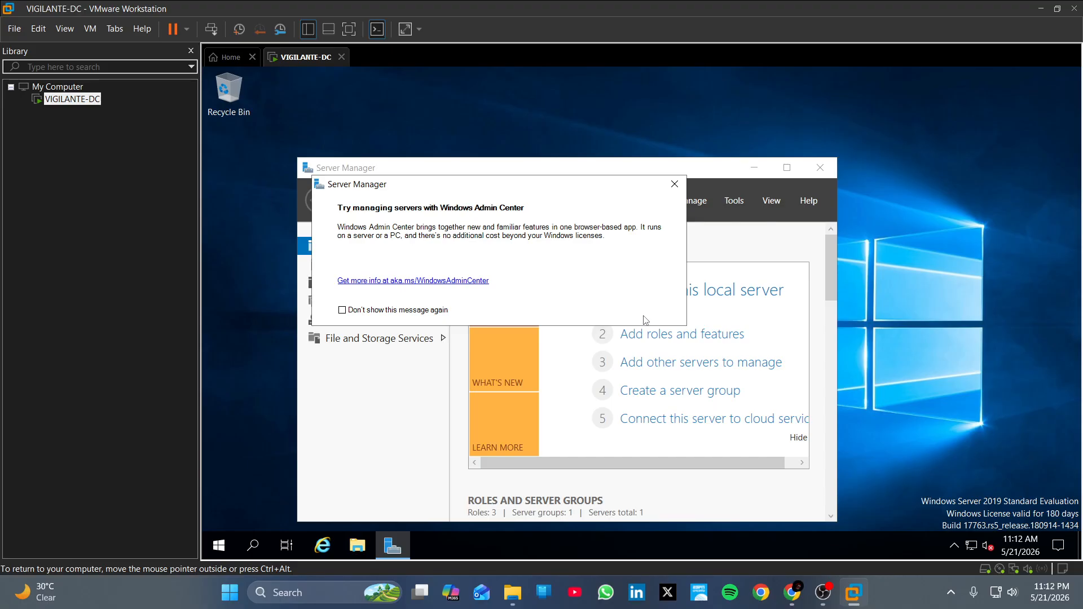
click(834, 602)
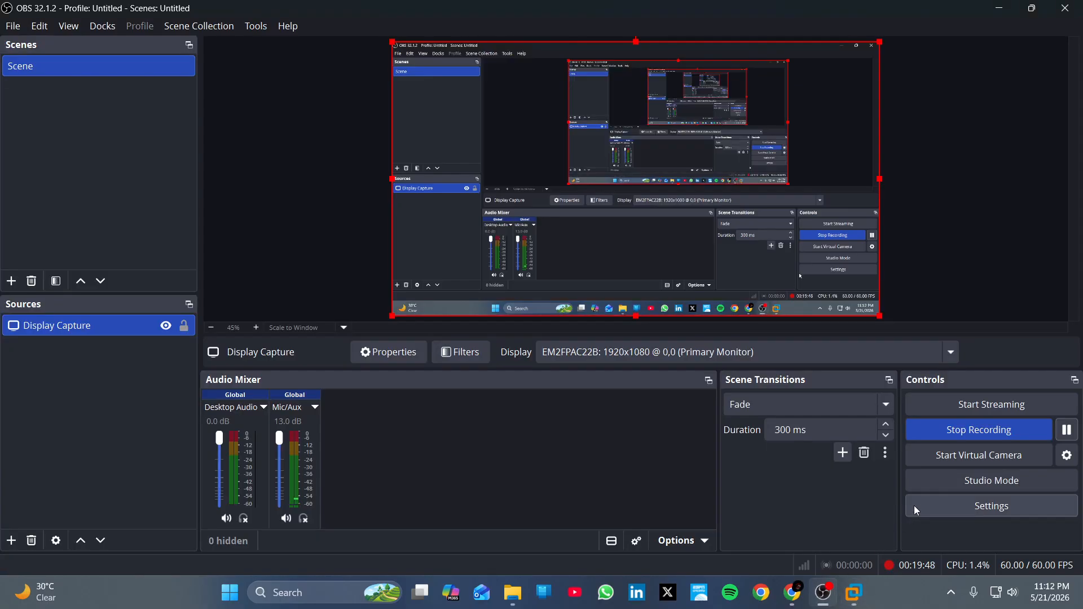